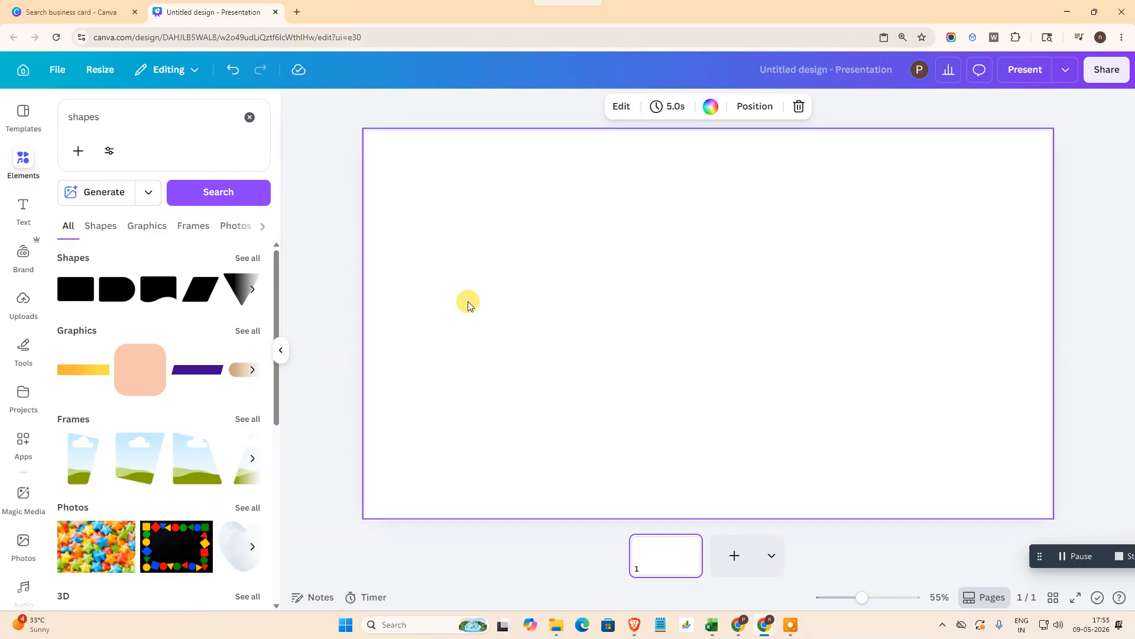
Step: Clear the element search, add the recently used white car photo, and enlarge and centre it on the page
left_click(249, 117)
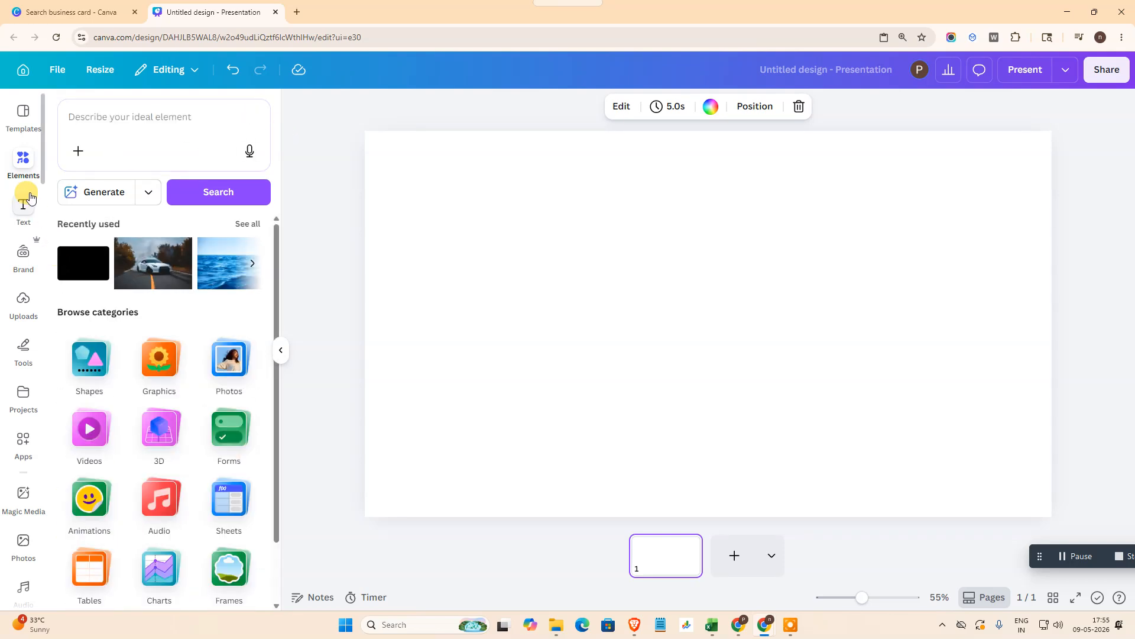
left_click(124, 275)
left_click_drag(604, 389, 535, 357)
left_click_drag(773, 457, 835, 497)
left_click_drag(592, 385, 607, 385)
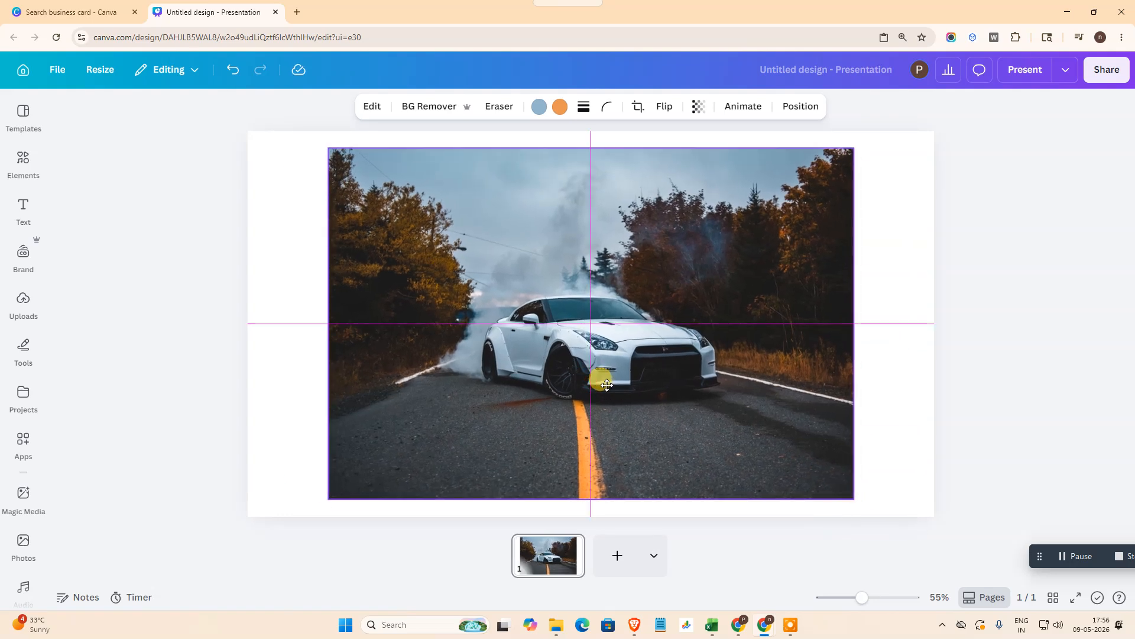
left_click_drag(606, 385, 606, 385)
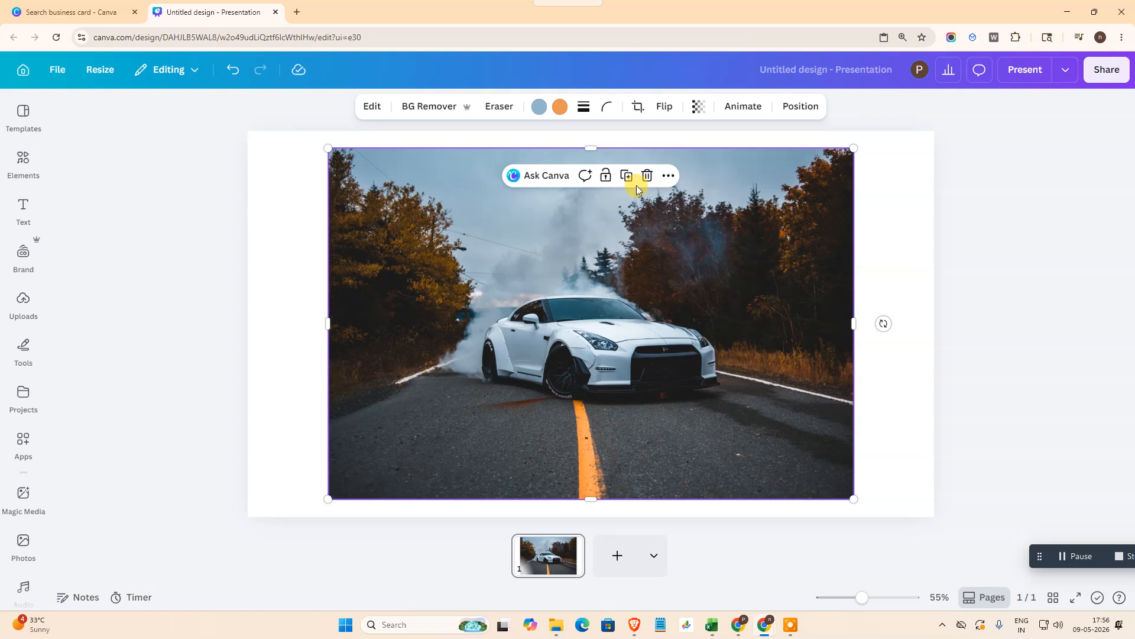
Step: Copy and paste the car photo, and duplicate the pasted copy to get three identical photos
left_click(675, 178)
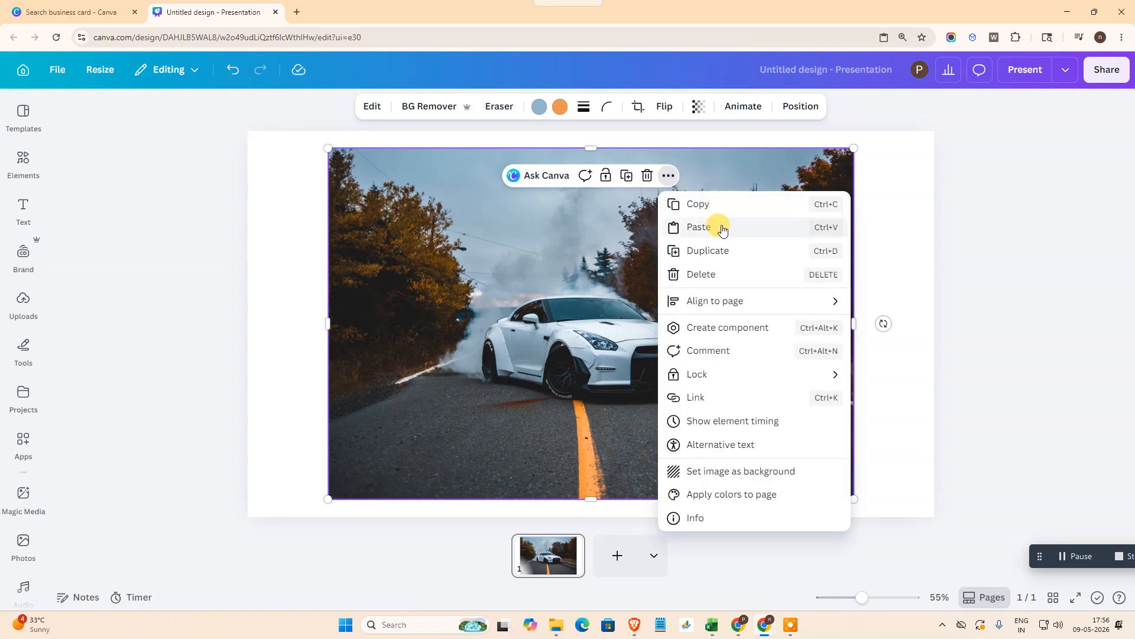
left_click(716, 208)
left_click(669, 176)
left_click(702, 227)
left_click(673, 181)
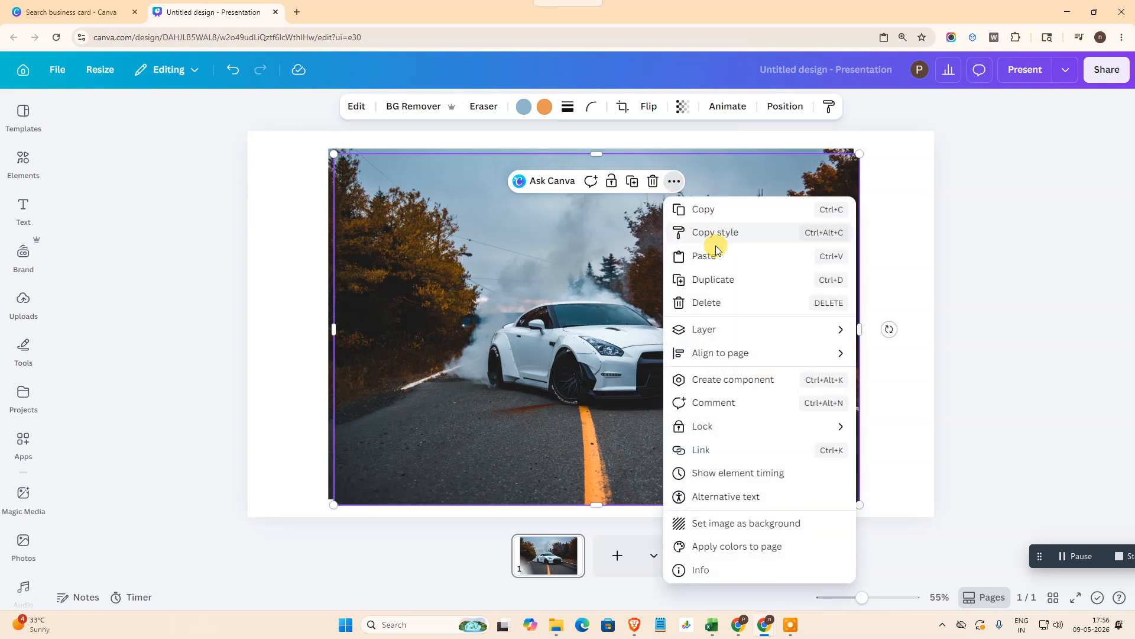
left_click(735, 279)
Step: Align the three car photos exactly on top of each other at the page centre
left_click_drag(519, 282, 575, 284)
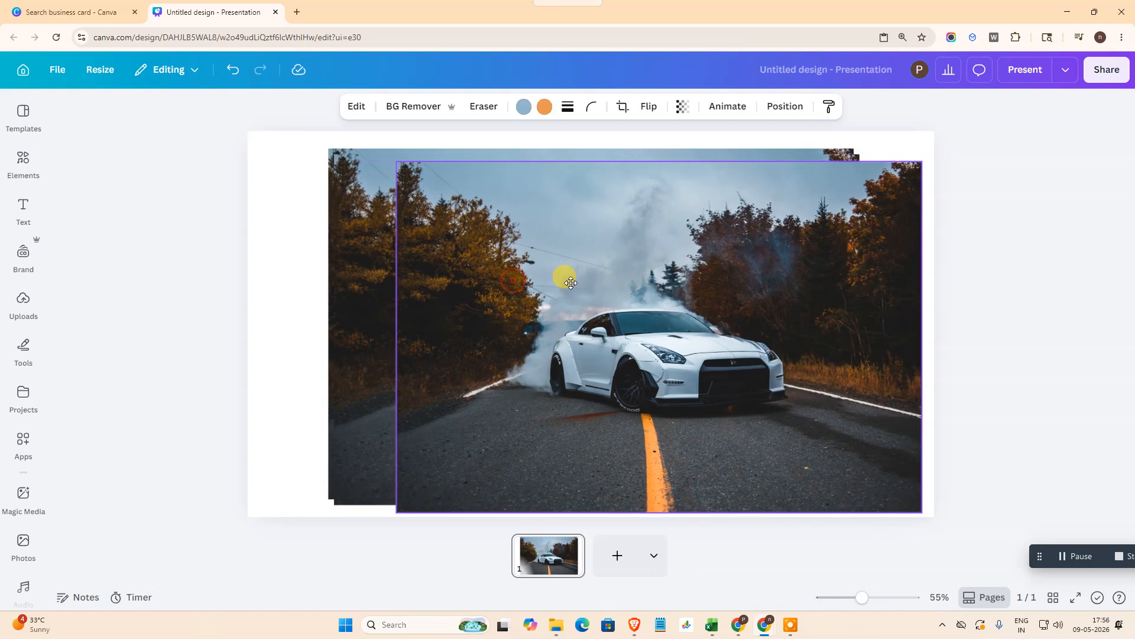
left_click(378, 266)
left_click_drag(367, 273, 364, 269)
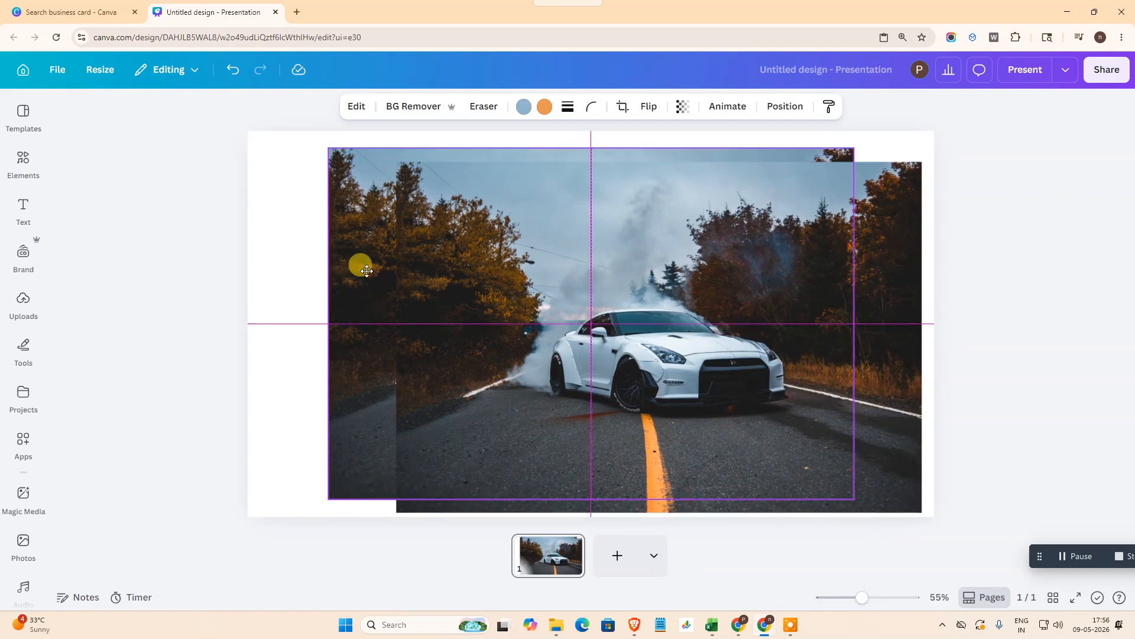
mouse_move(707, 308)
left_mouse_down()
mouse_move(678, 306)
mouse_move(701, 308)
left_mouse_up()
left_click(896, 427)
left_click_drag(896, 447, 825, 426)
left_click(901, 423)
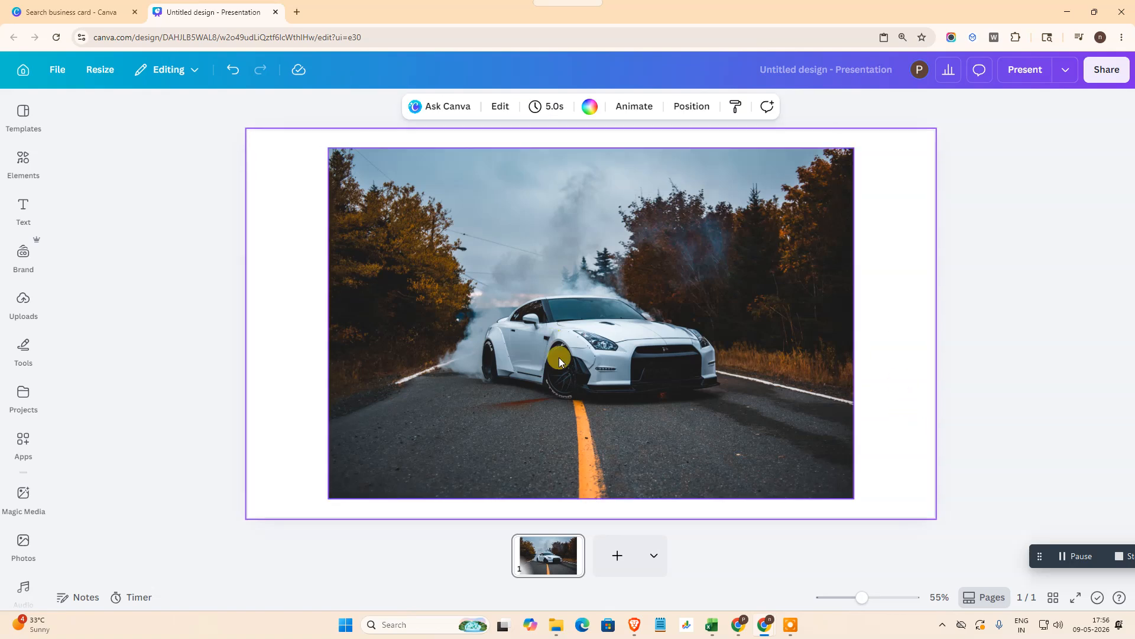
Step: Open the list of overlapping layers and go through the three stacked car photos one by one
left_click(687, 107)
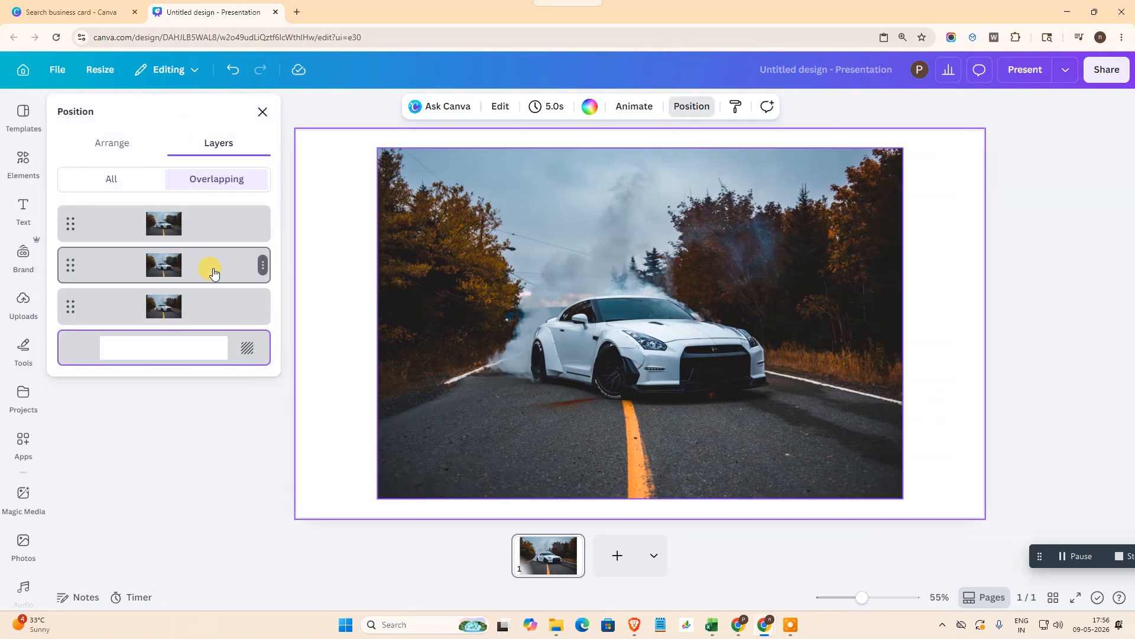
left_click(196, 299)
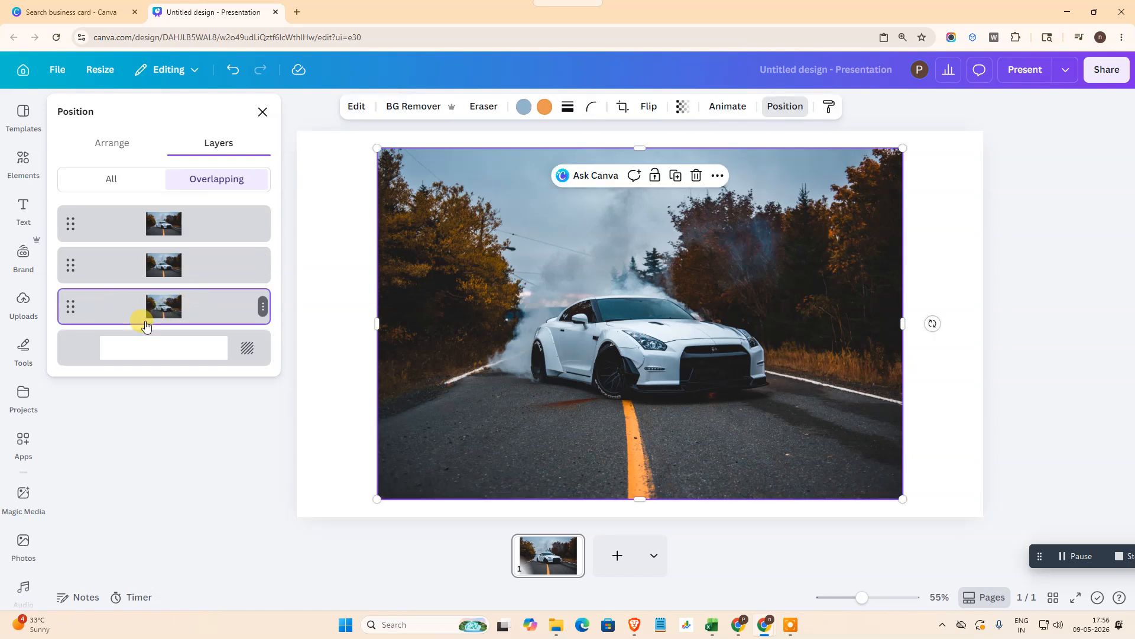
left_click(85, 363)
left_click(221, 309)
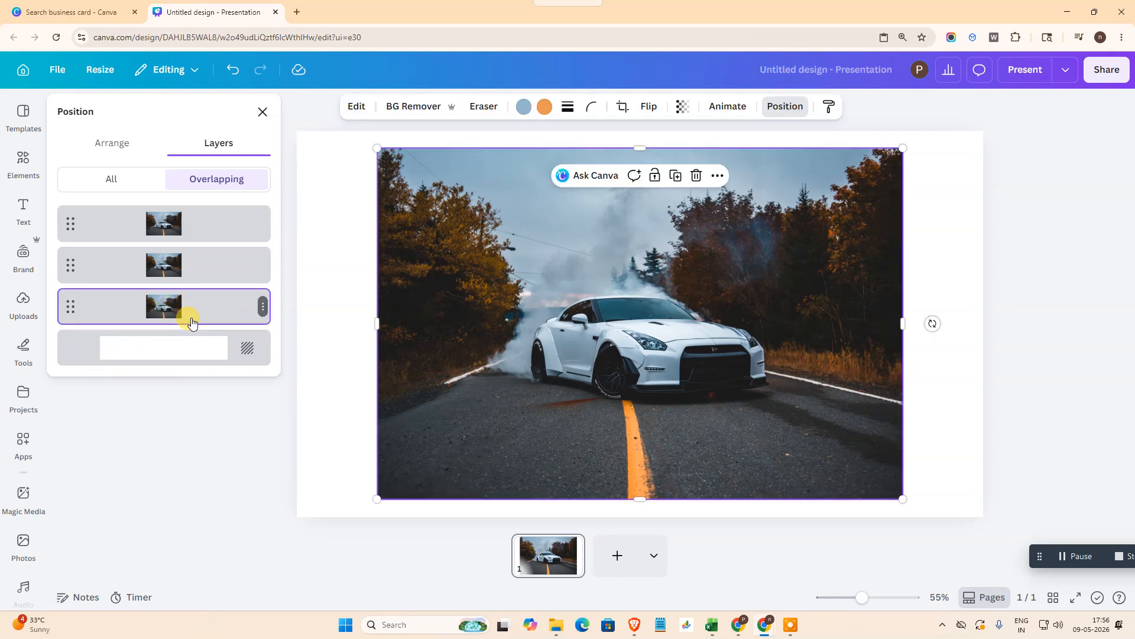
left_click(184, 262)
left_click(185, 234)
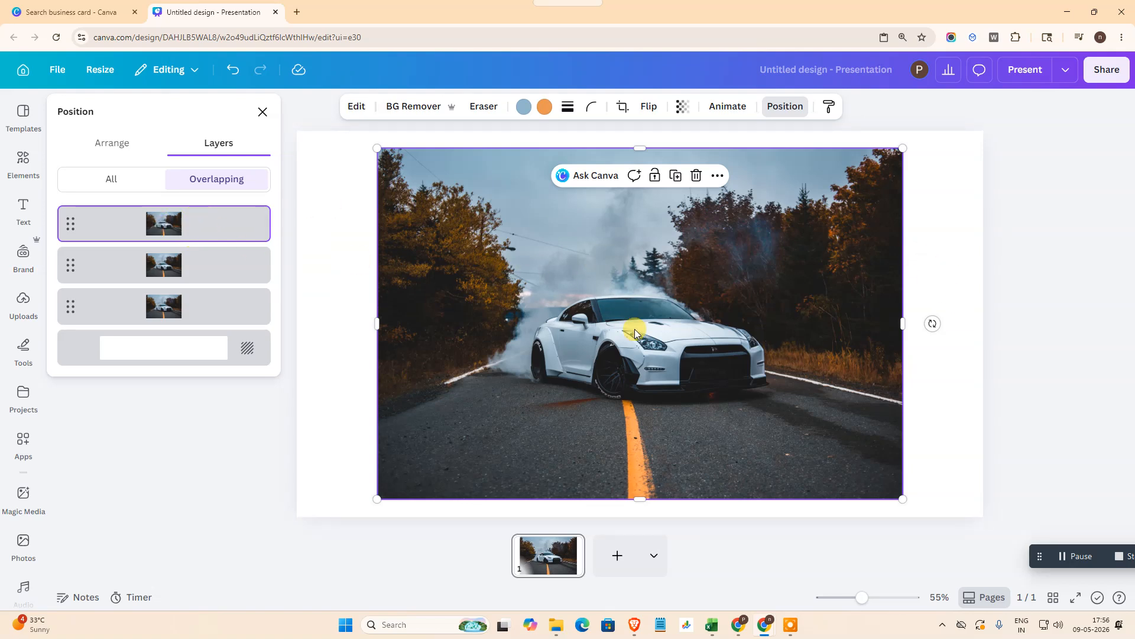
Step: Select the lowest car photo layer and set its corner rounding to 47
left_click(198, 314)
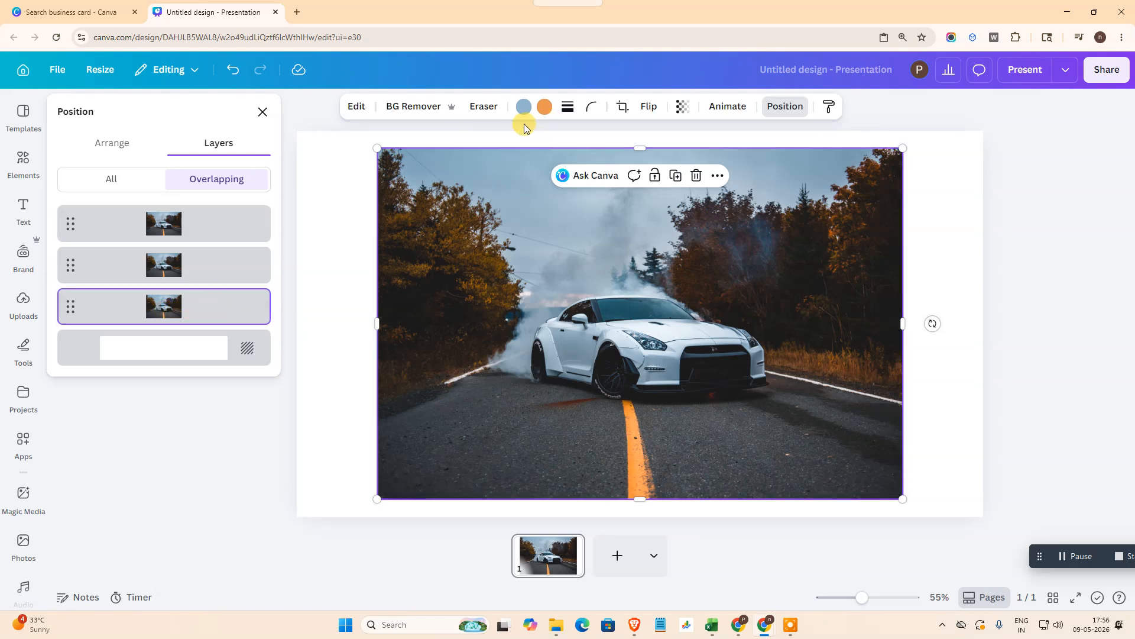
left_click(592, 107)
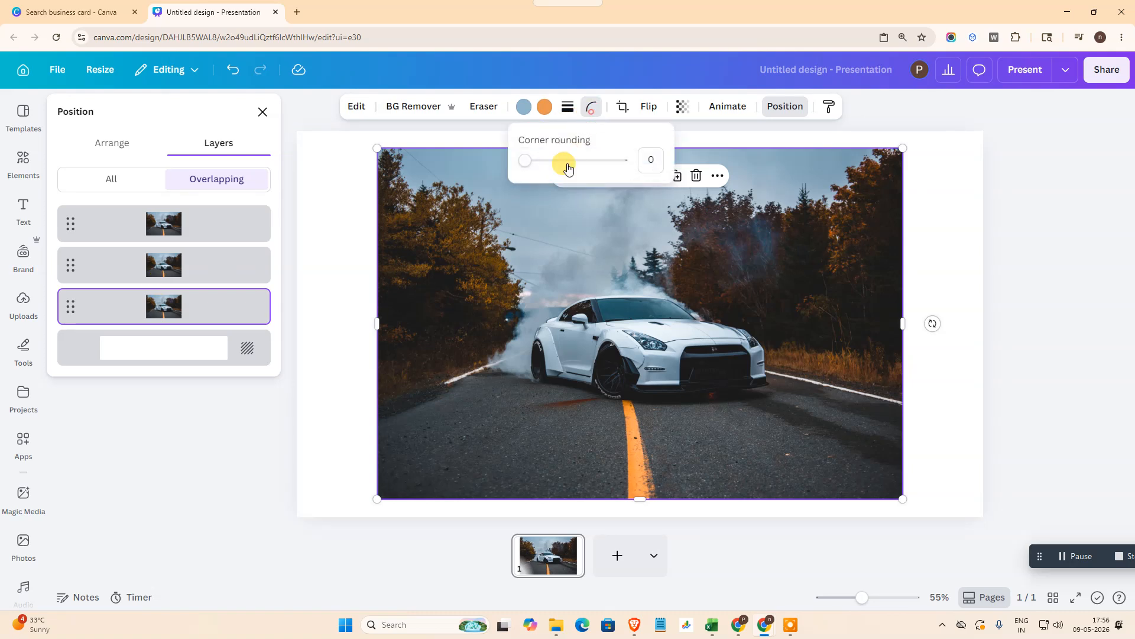
left_click_drag(529, 162, 567, 166)
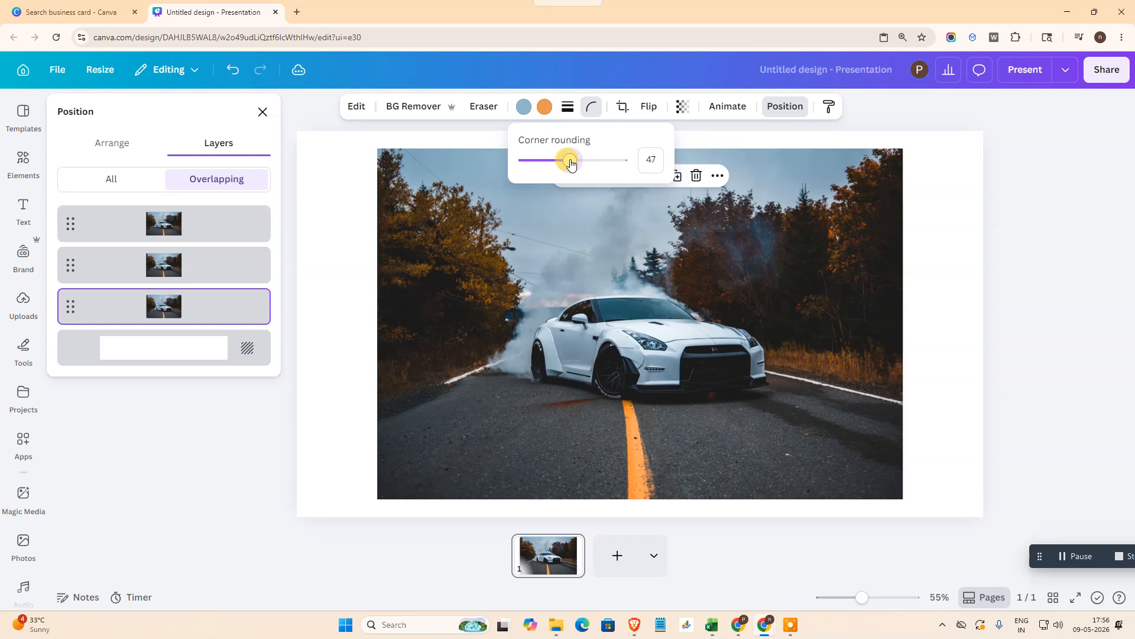
Step: Crop the middle car photo layer slightly from its left edge and the uppermost layer from its top edge
left_click(242, 274)
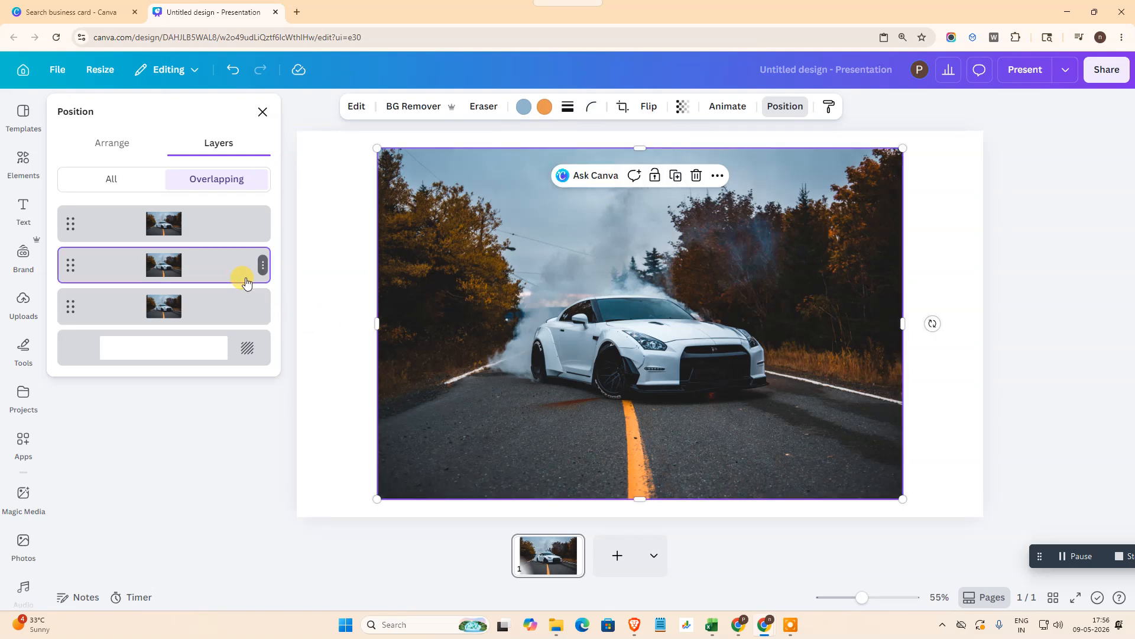
left_click_drag(377, 323, 464, 320)
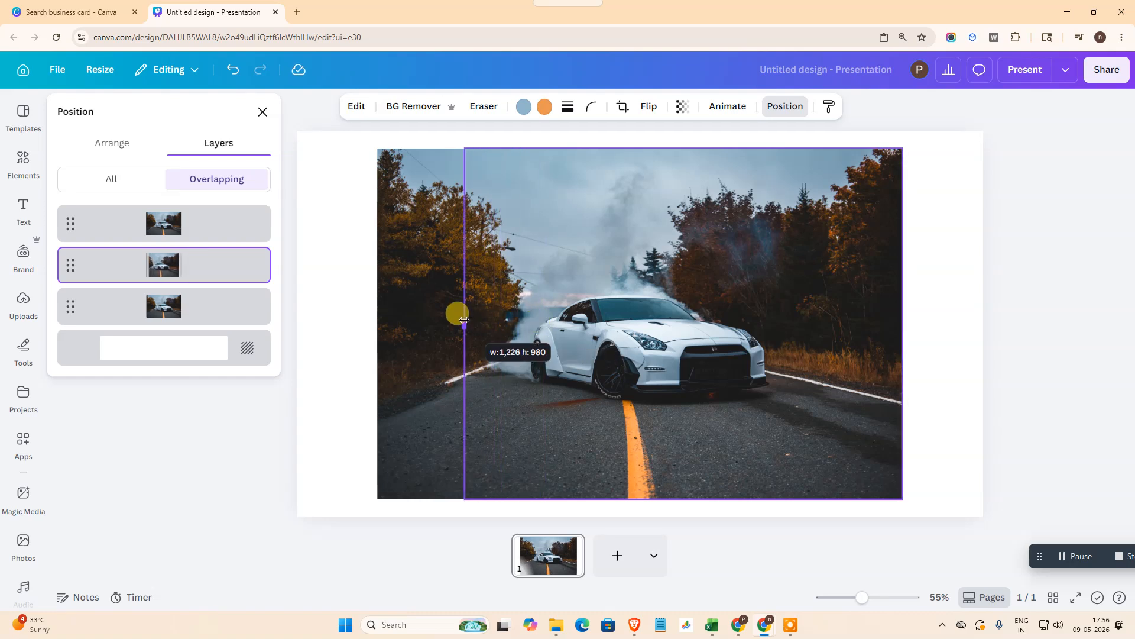
left_click_drag(464, 320, 425, 318)
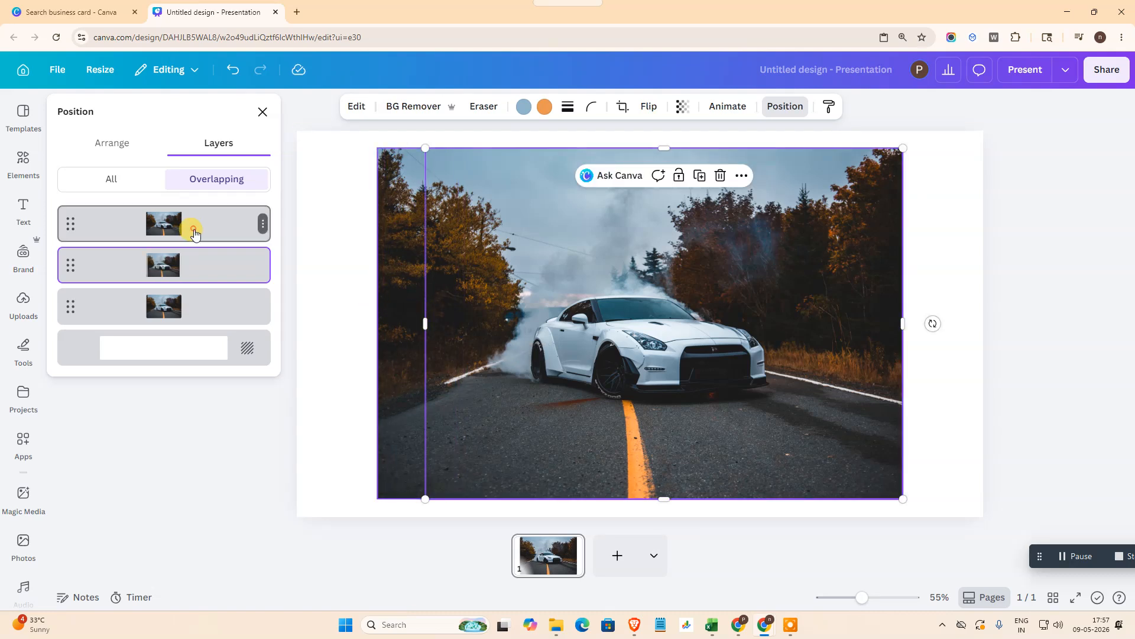
left_click(185, 223)
left_click_drag(636, 152, 634, 201)
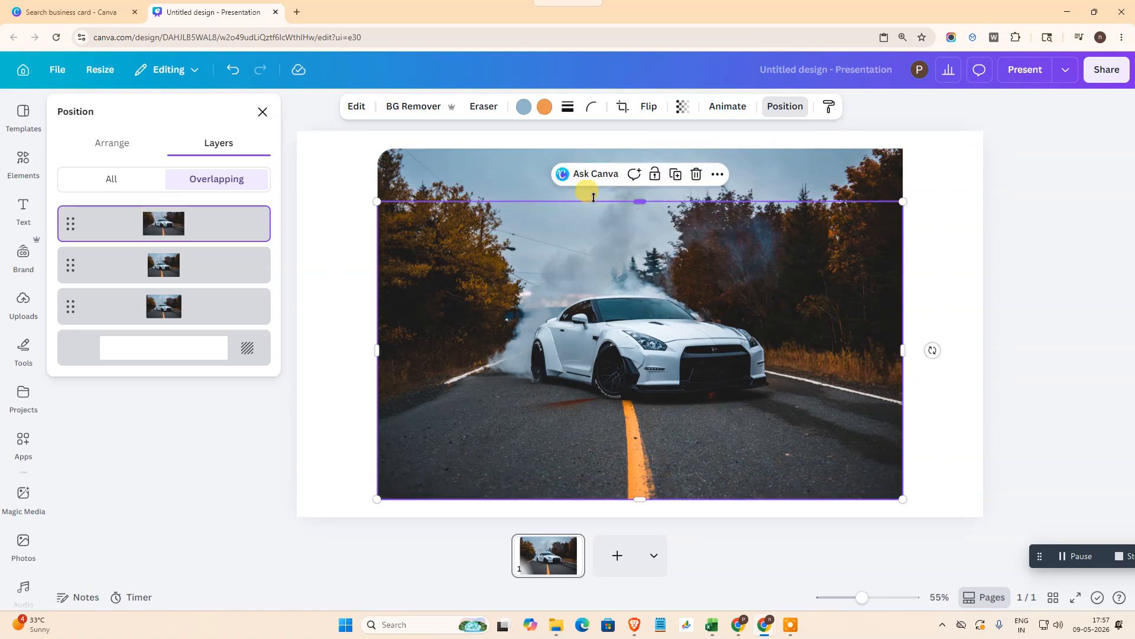
Step: Set the corner rounding of the lowest car photo layer to 75
left_click(213, 320)
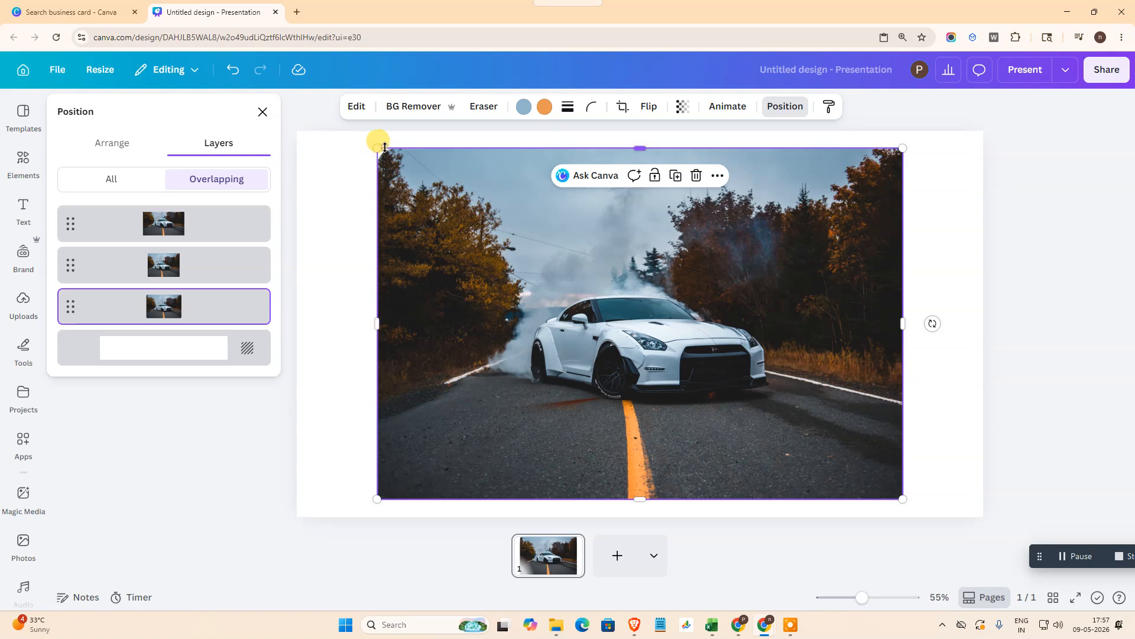
left_click(597, 107)
left_click(577, 164)
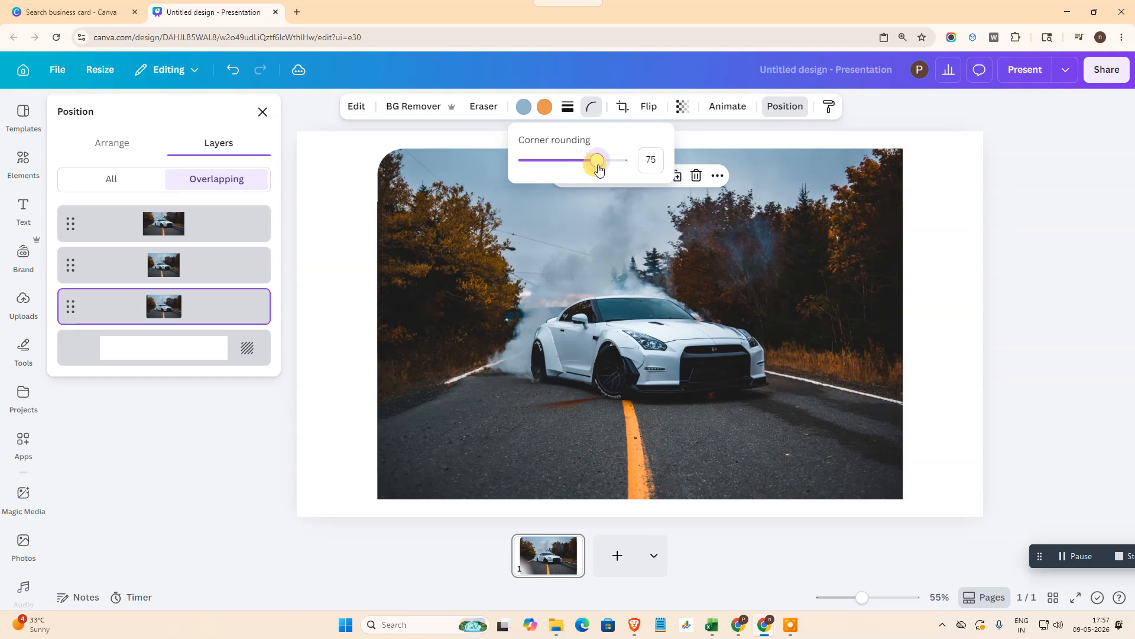
left_click(1045, 289)
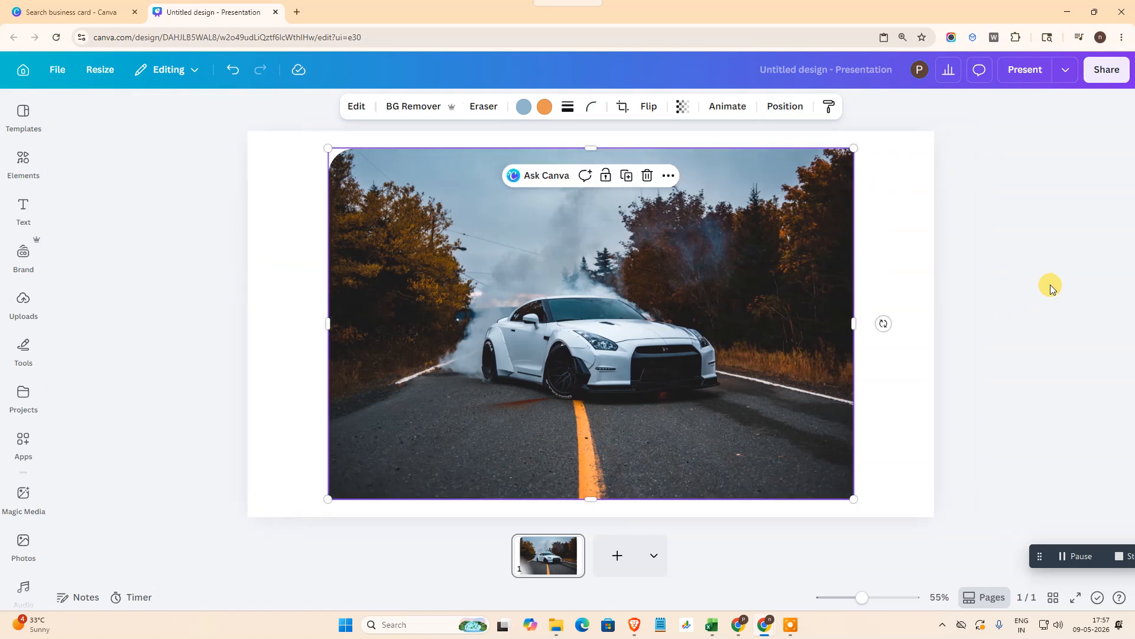
Step: Copy the finished page to the clipboard as an image through the sharing options
left_click(892, 213)
left_click(1105, 70)
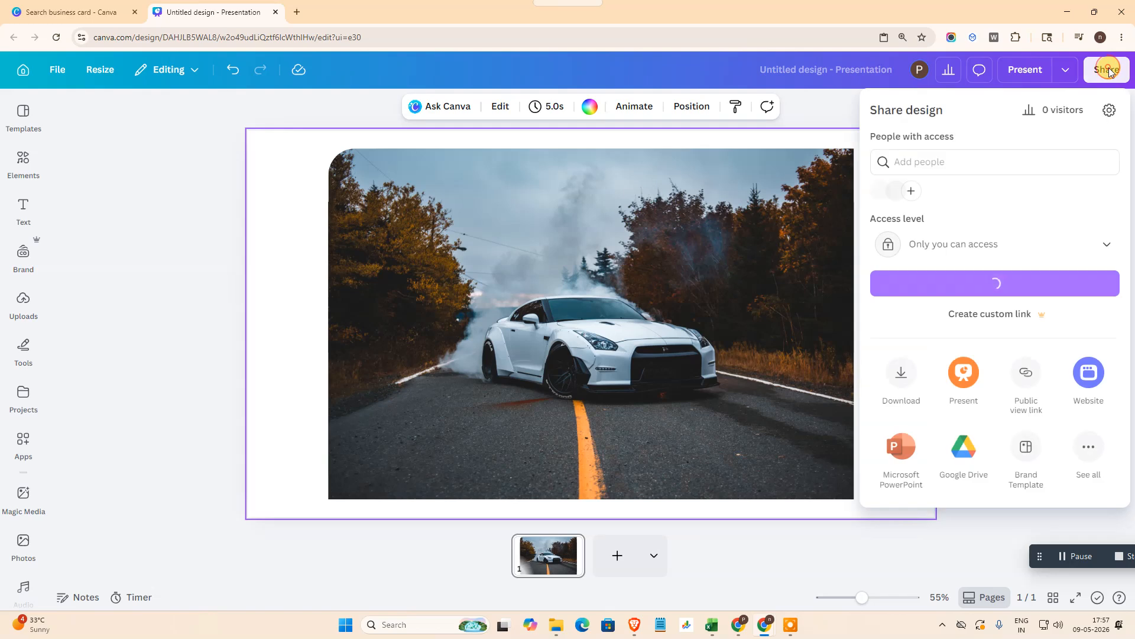
left_click(1081, 458)
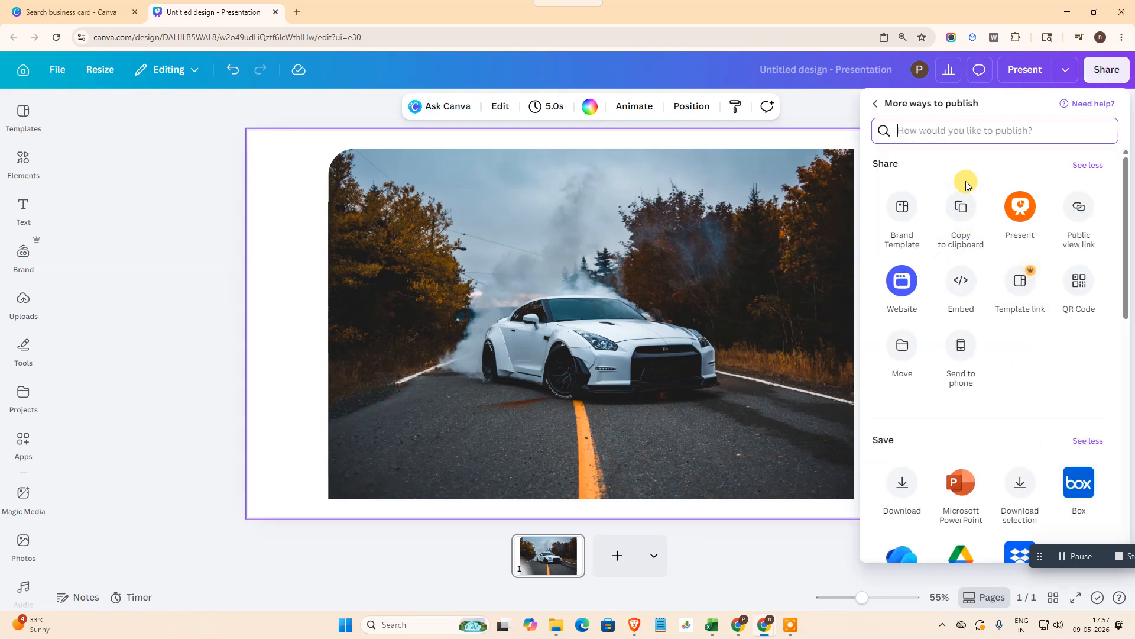
left_click(966, 220)
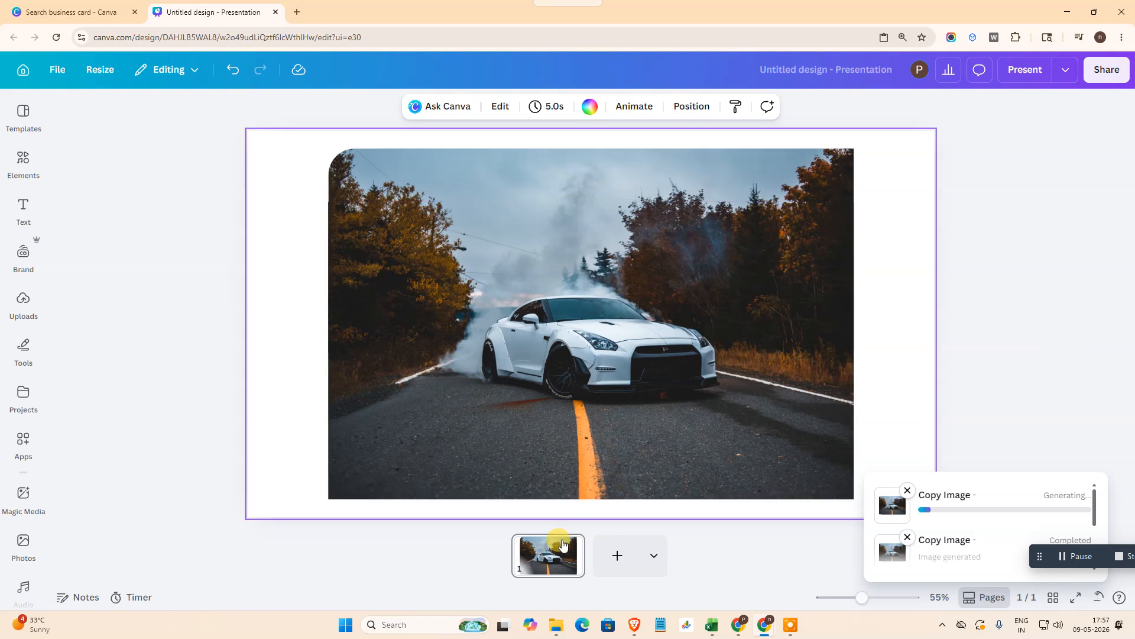
Step: Add a second page and paste the copied page image onto it
left_click(615, 554)
right_click(503, 168)
left_click(616, 246)
left_click(872, 388)
left_click(787, 413)
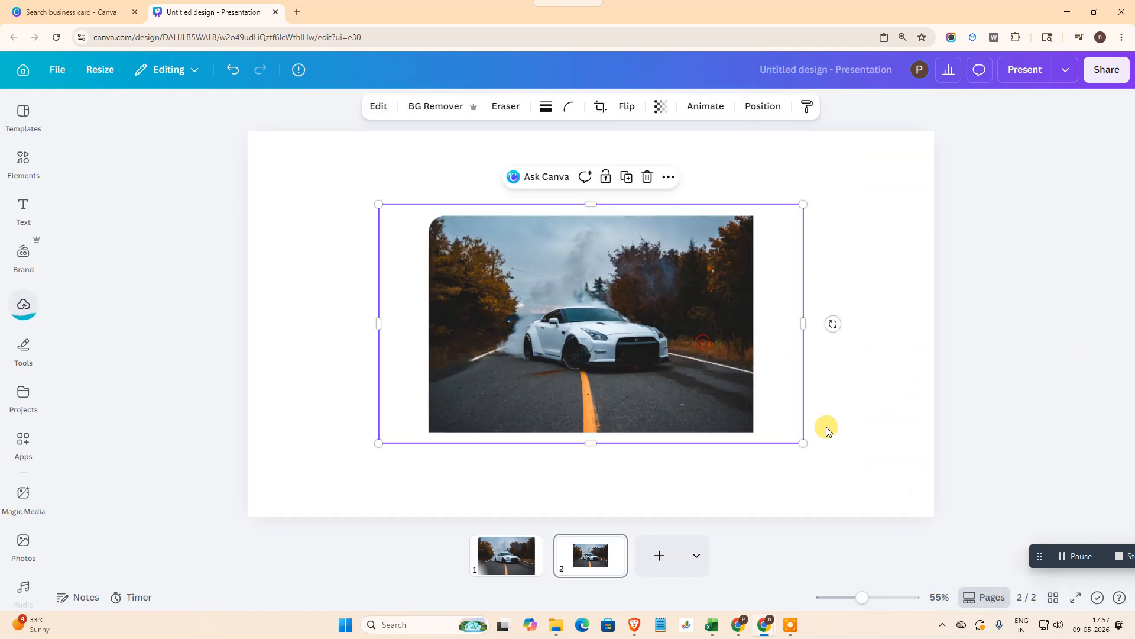
Step: Enlarge the pasted image and crop its white margins so the edges fit closely around the car photo
left_click_drag(808, 444, 639, 372)
left_click_drag(798, 438, 706, 347)
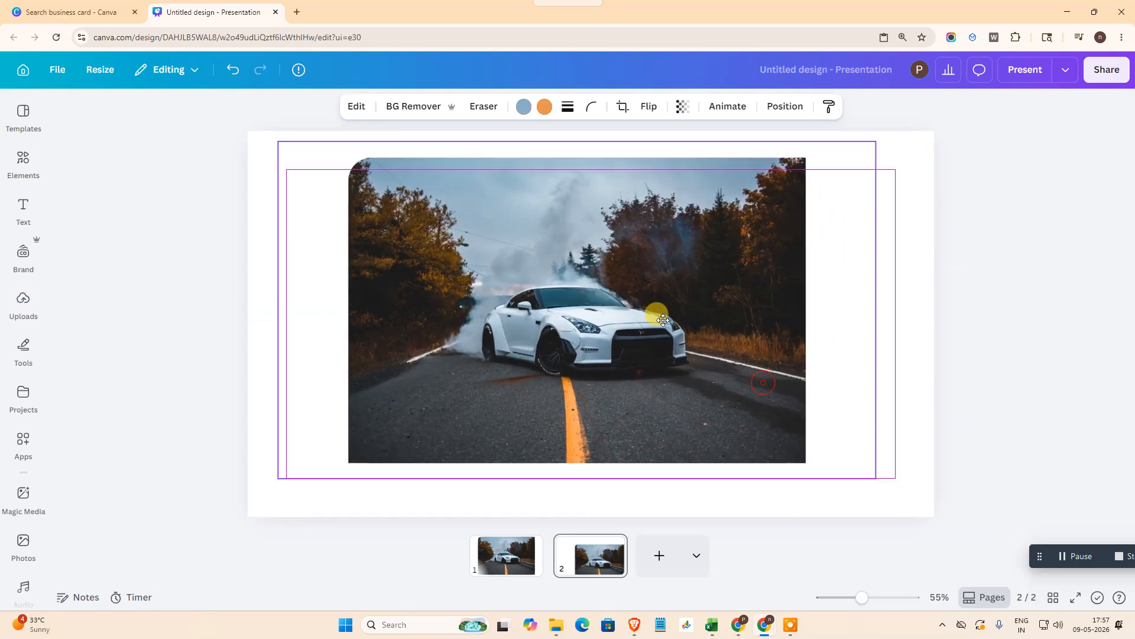
left_click_drag(584, 142, 584, 155)
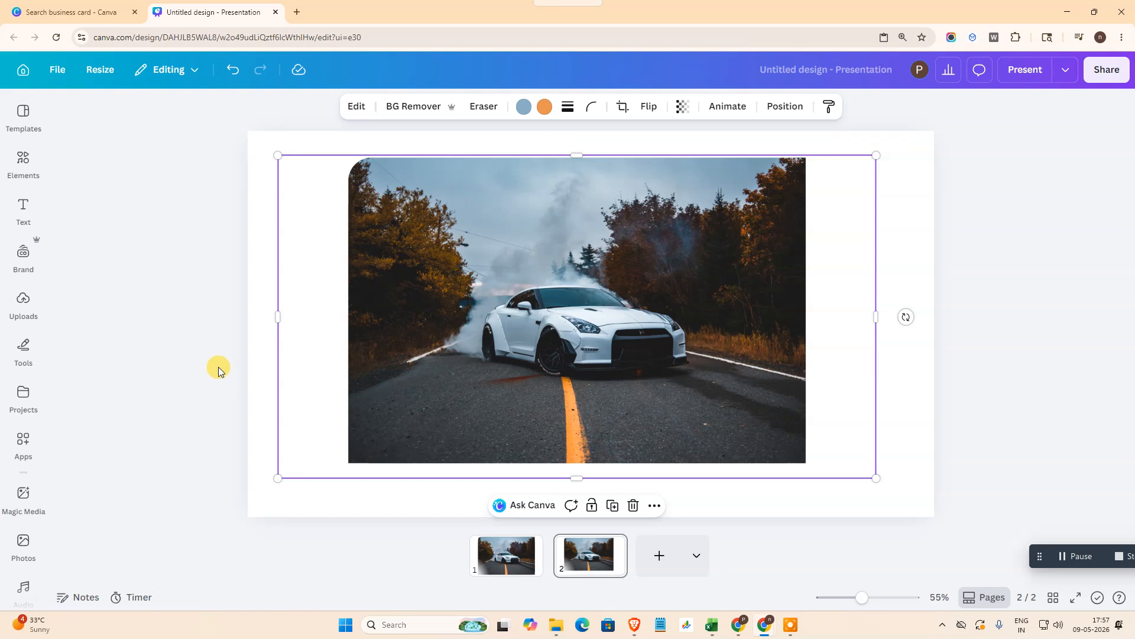
left_click_drag(278, 312, 345, 313)
left_click_drag(609, 476, 612, 466)
left_click_drag(876, 310, 800, 308)
left_click(903, 425)
Step: Delete the first page with the three stacked photos
left_click(532, 553)
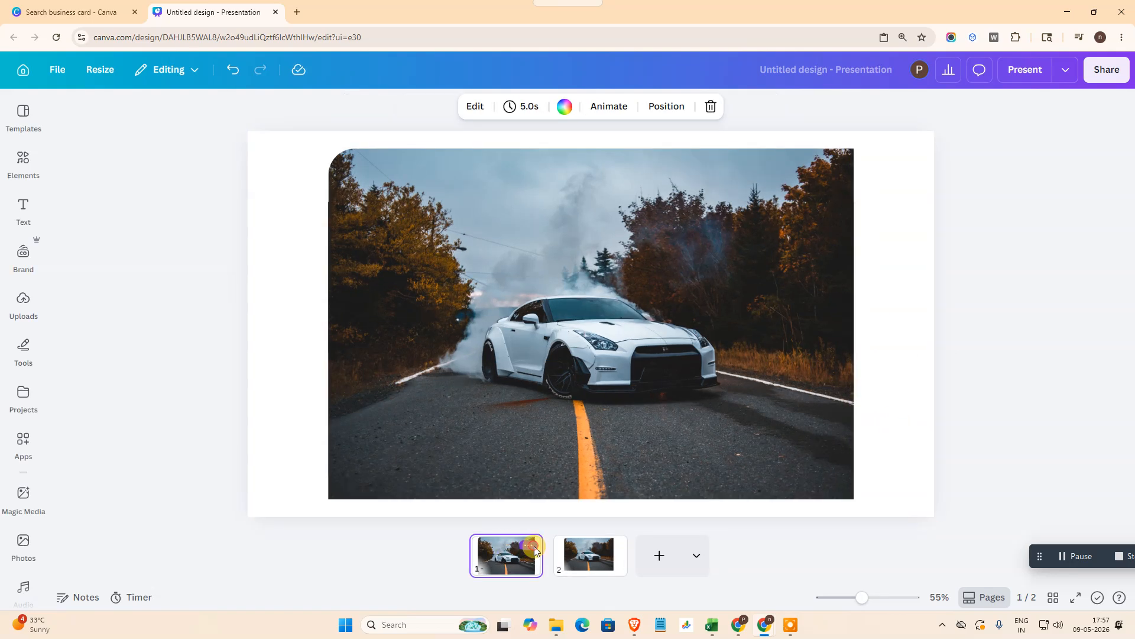
left_click(534, 550)
left_click(590, 284)
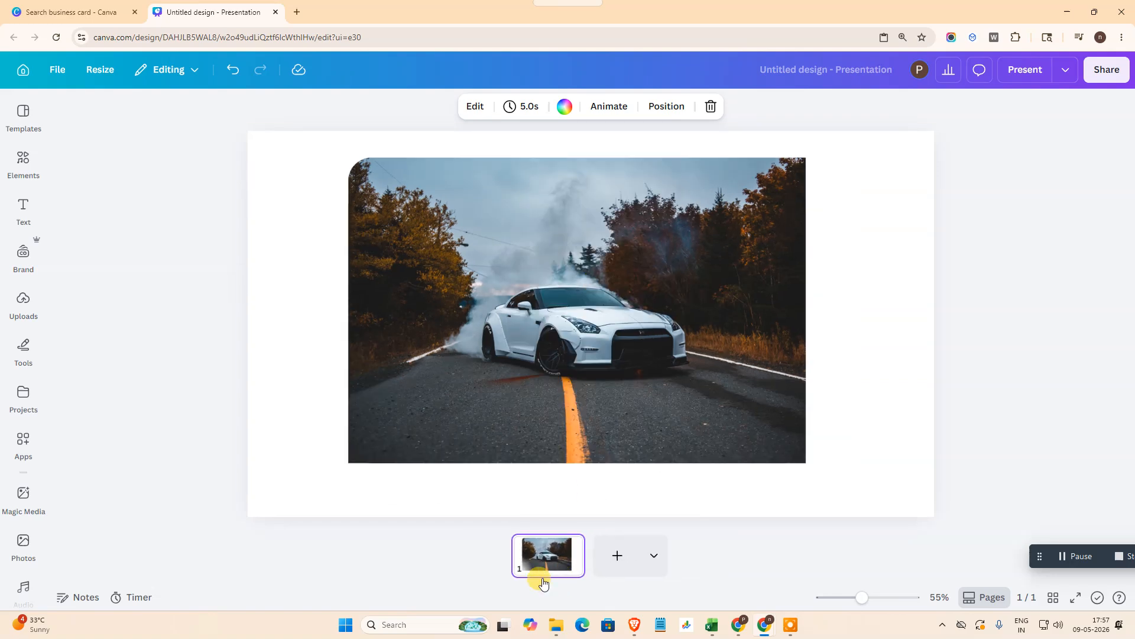
Step: Enlarge the cropped car photo with the single rounded corner and move it to about the page centre
left_click(608, 406)
left_click_drag(804, 462, 893, 494)
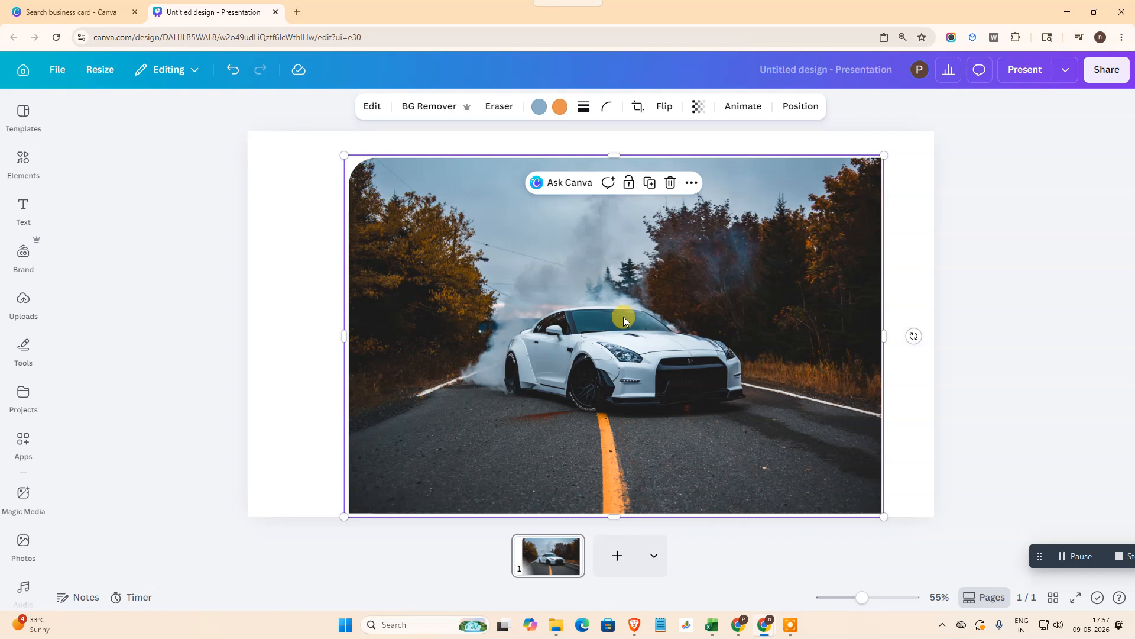
left_click_drag(624, 320, 593, 298)
left_click(879, 261)
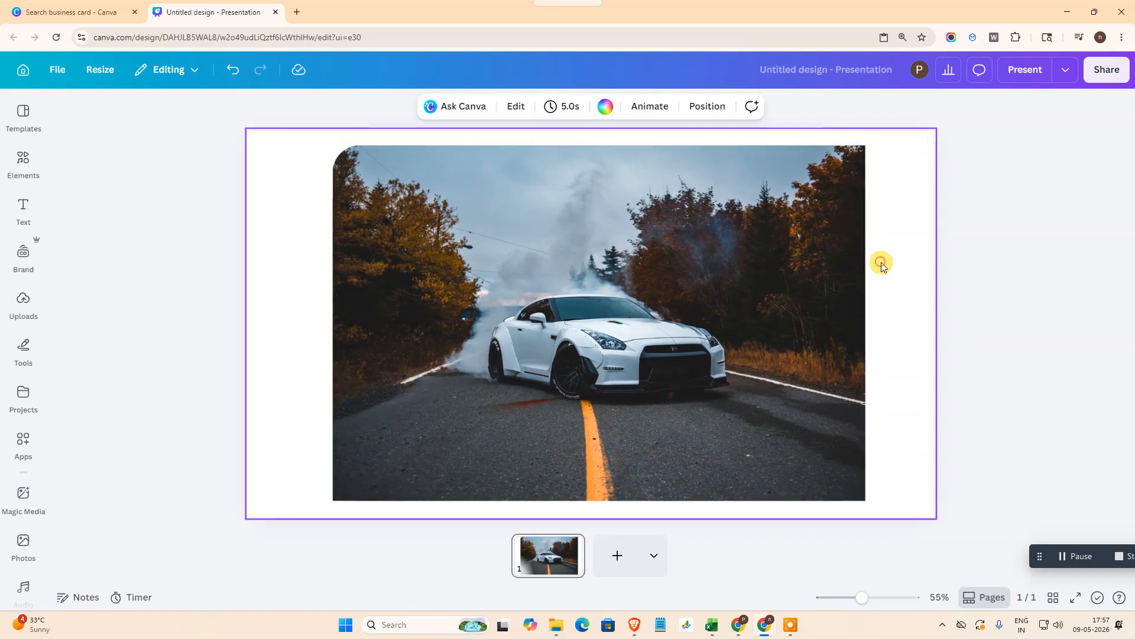
Step: Delete the car photo from the page
left_click(767, 275)
left_click(811, 271)
key("Delete")
Step: Search the elements for shapes and add the first rectangle shape to the blank page
left_click(35, 175)
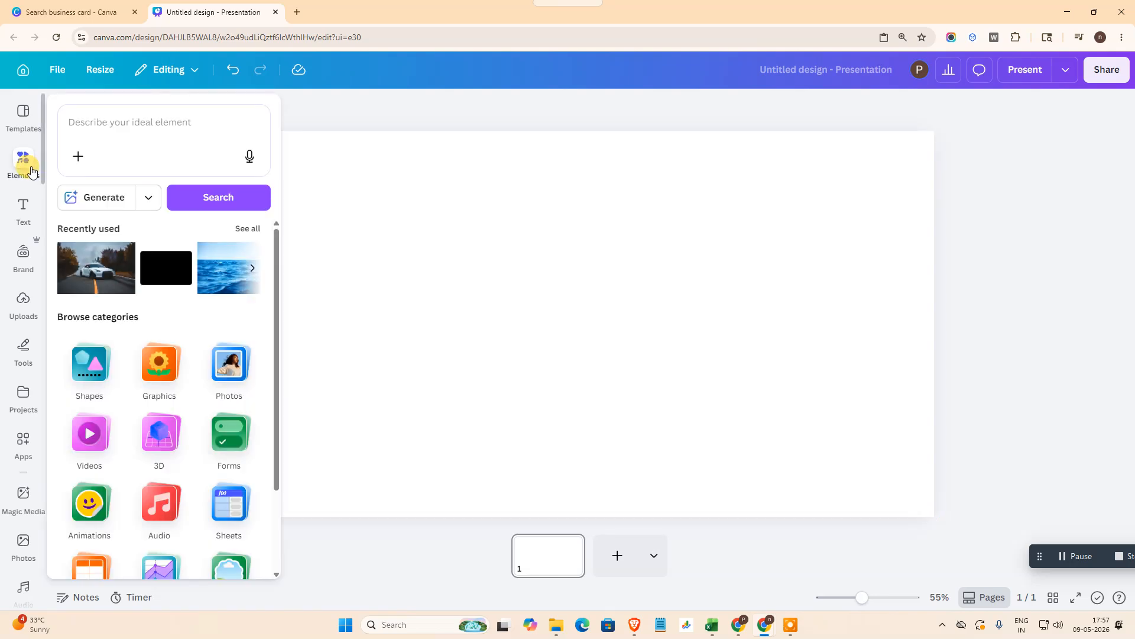
left_click(112, 110)
type("s")
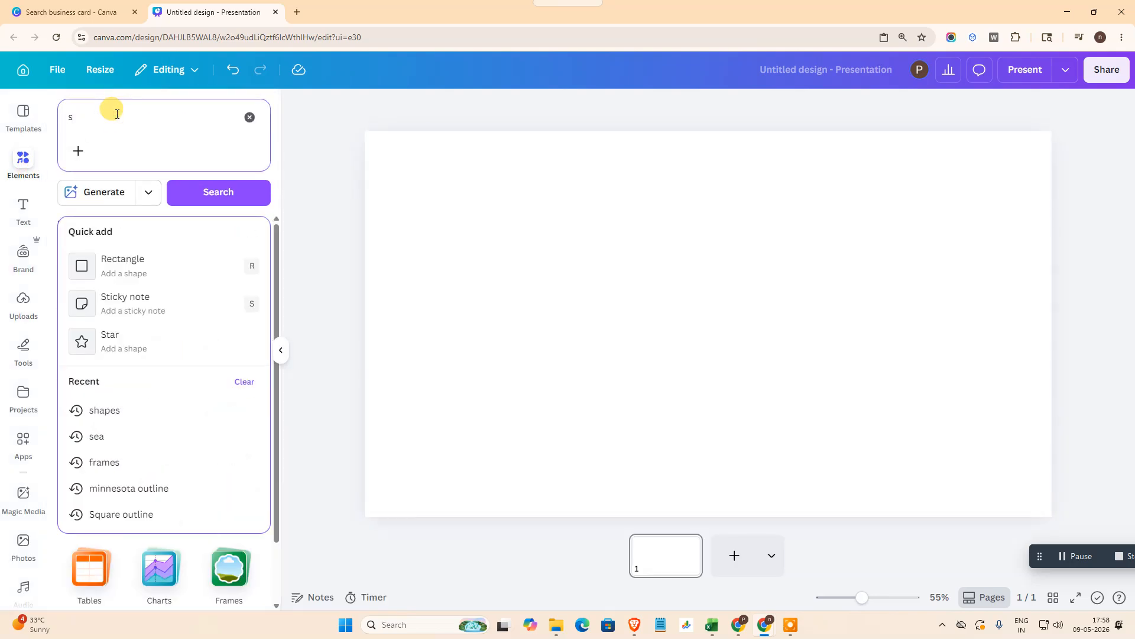
type("hapes")
key("Return")
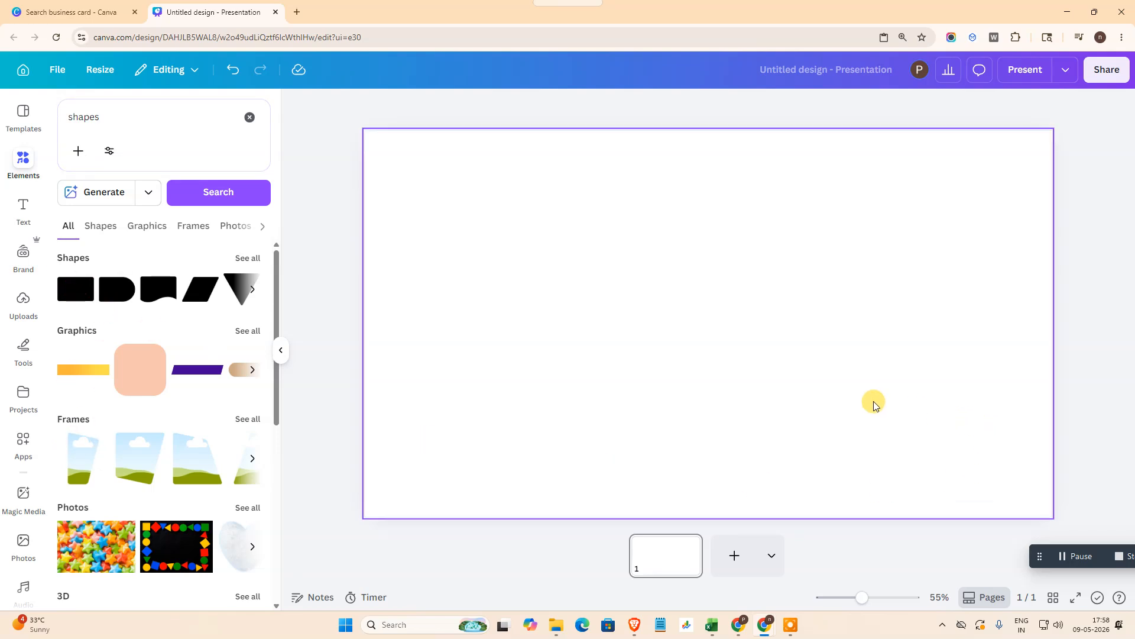
left_click(76, 290)
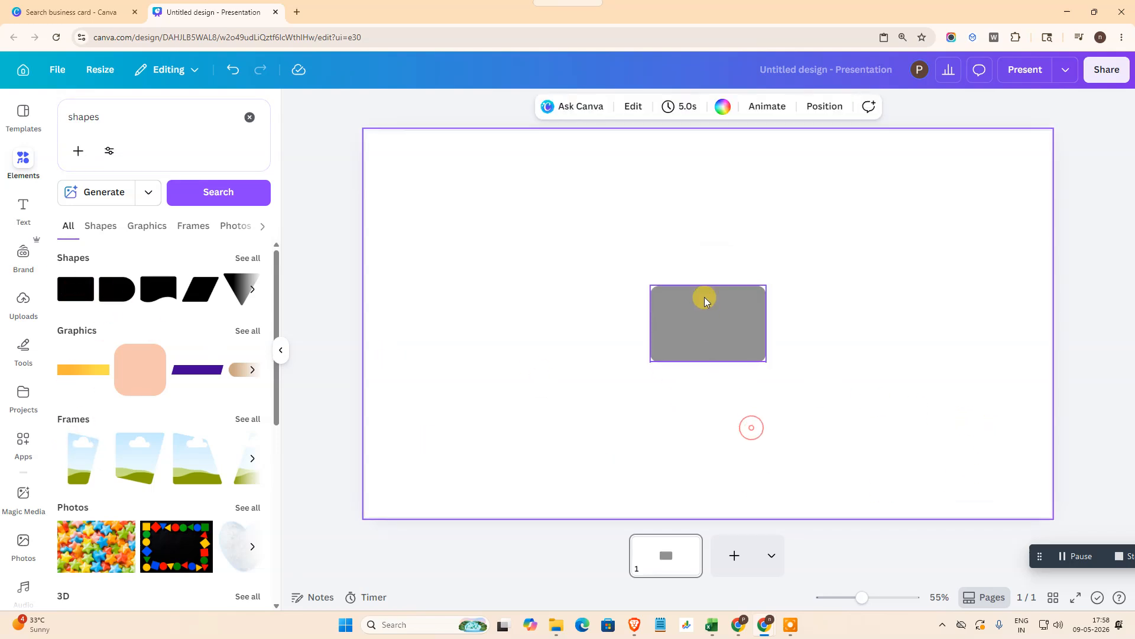
Step: Move the rectangle to the upper part of the page, enlarge it, and set its corner rounding to 0
left_click_drag(705, 297, 514, 260)
left_click_drag(569, 299, 735, 410)
left_click(650, 106)
left_click_drag(604, 160, 534, 165)
left_click(920, 248)
Step: Enlarge the sharp-cornered rectangle further and move it to about the page centre
left_click(652, 368)
mouse_move(733, 411)
left_mouse_down()
mouse_move(625, 312)
mouse_move(731, 407)
left_mouse_up()
left_click_drag(649, 322, 700, 274)
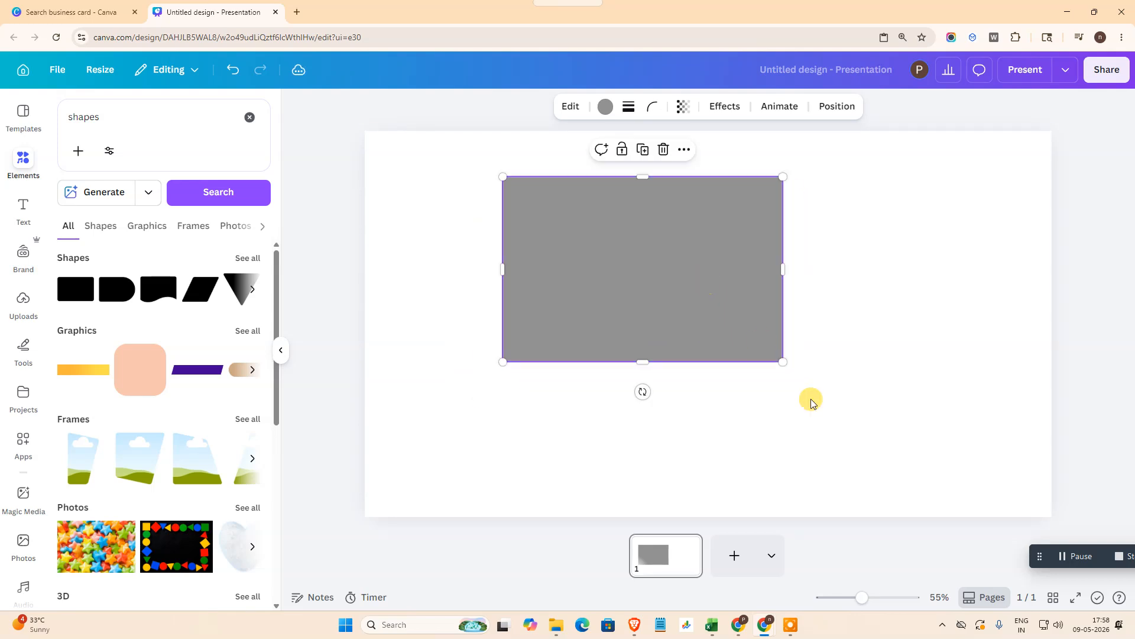
left_click_drag(783, 360, 796, 370)
left_click_drag(643, 263, 675, 304)
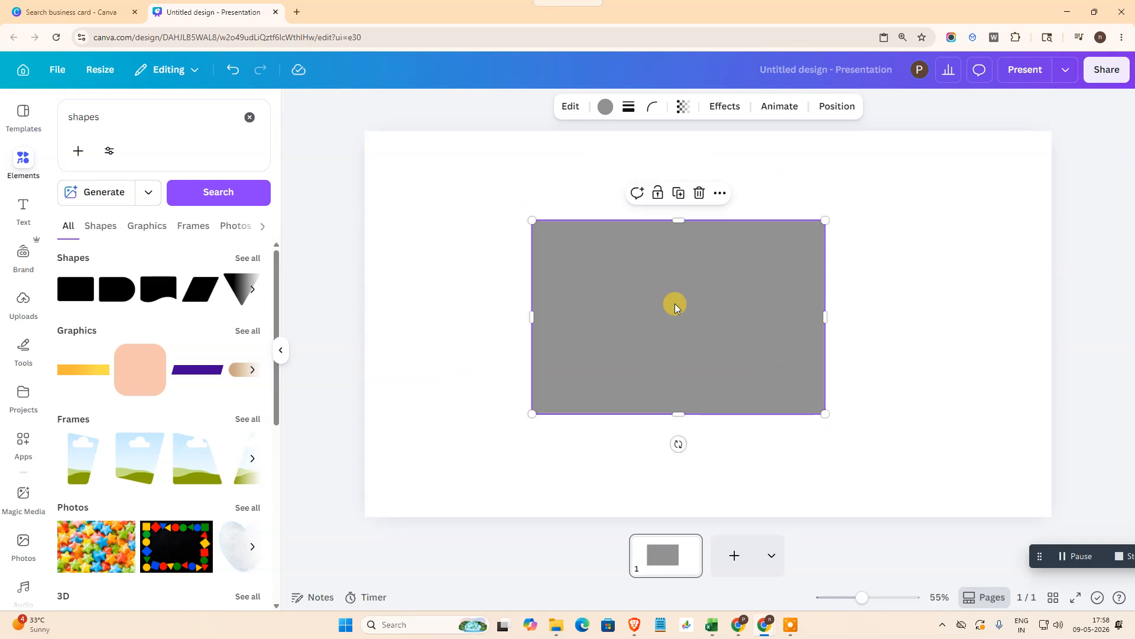
left_click_drag(827, 415, 841, 423)
Step: Copy the large rectangle and paste three copies of it onto the page
double_click(708, 264)
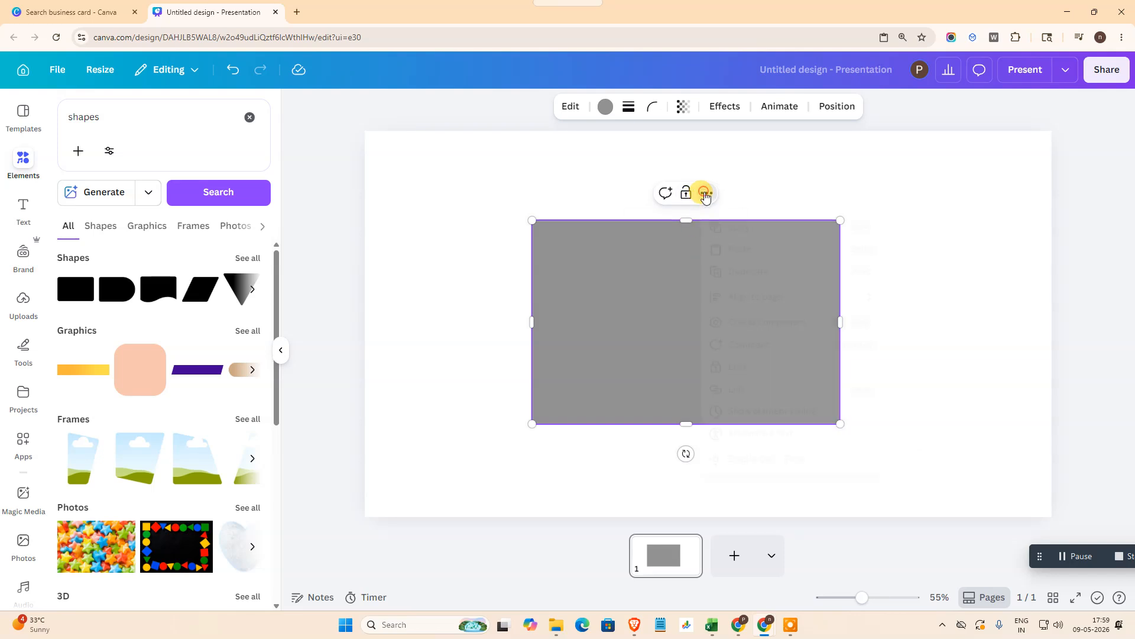
left_click(739, 224)
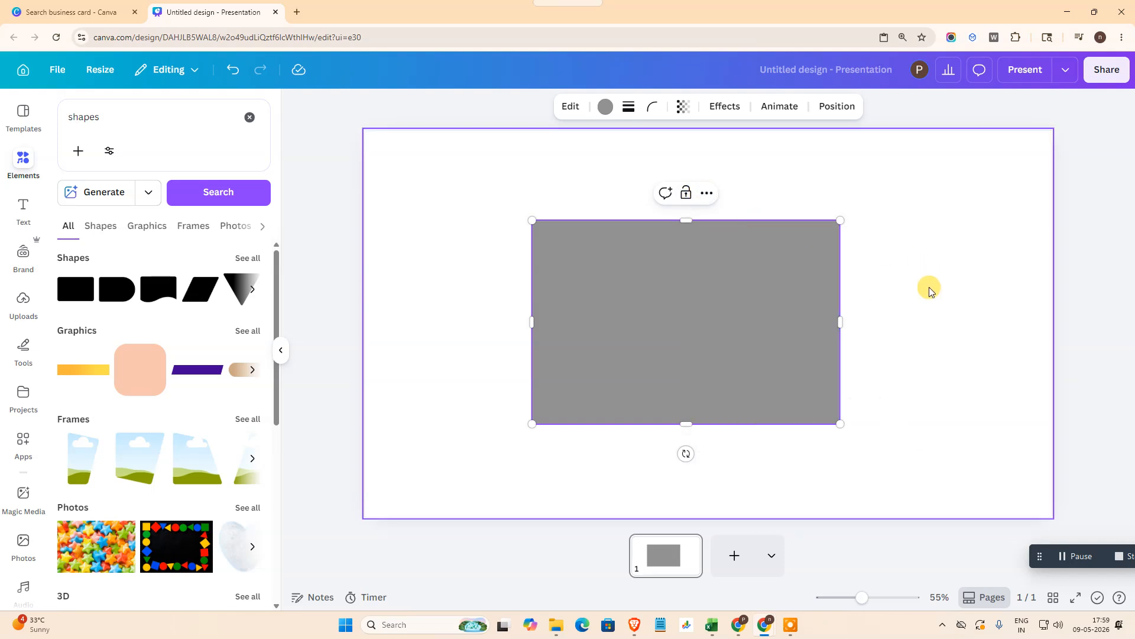
key("ctrl+v")
key("ctrl+v")
key("ctrl+v")
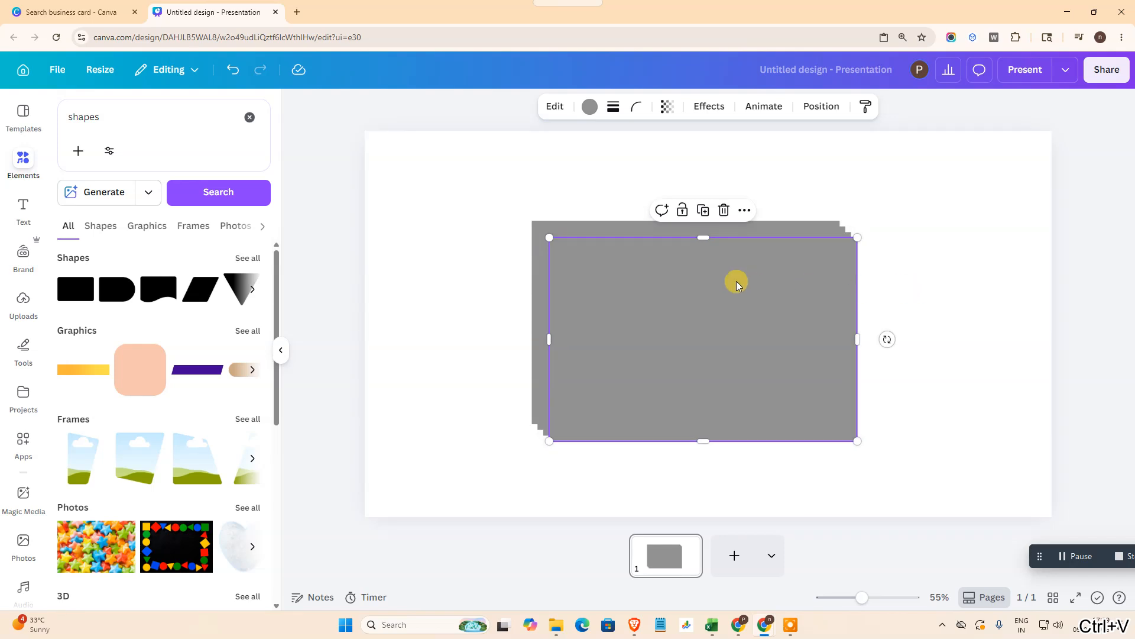
Step: Spread the three pasted rectangles apart and shrink two of them to small rectangles beside the original's left edge
left_click_drag(749, 283, 852, 170)
left_click_drag(621, 349, 818, 406)
left_click(581, 371)
left_click_drag(593, 389, 440, 436)
left_click_drag(693, 273, 499, 403)
left_click(743, 229)
left_click_drag(743, 228, 682, 296)
left_click_drag(914, 210, 473, 342)
left_click(437, 455)
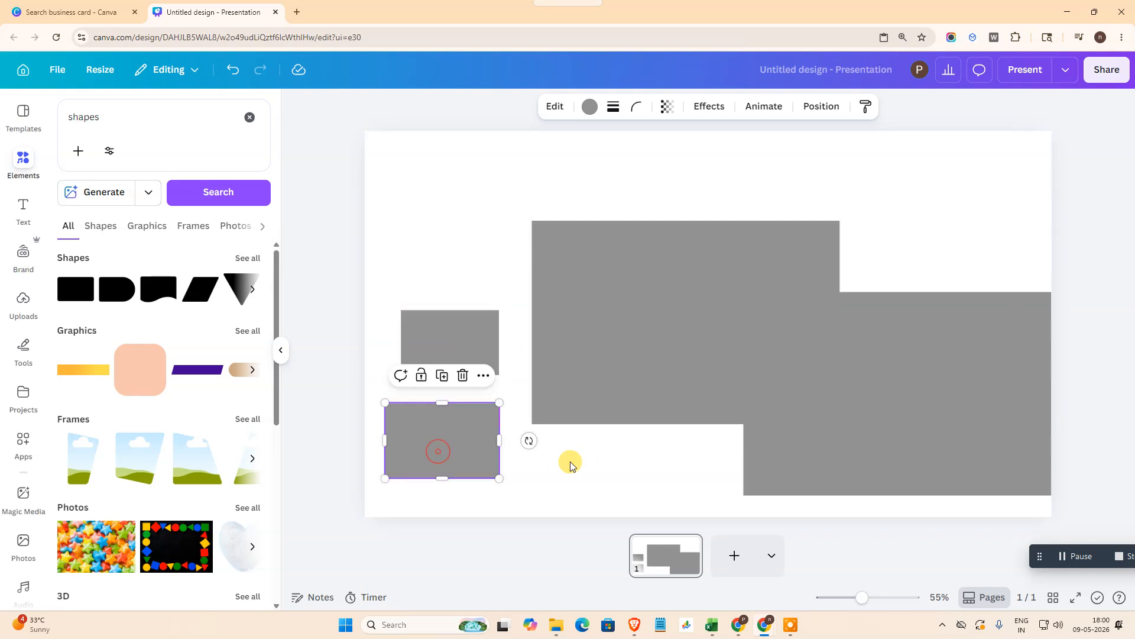
Step: Delete the lower small rectangle and the large copy overlapping the original's lower-right corner
key("Delete")
left_click(882, 445)
key("Delete")
Step: Move the remaining small rectangle to the right of the large one and duplicate it twice, offsetting the copies
left_click(449, 330)
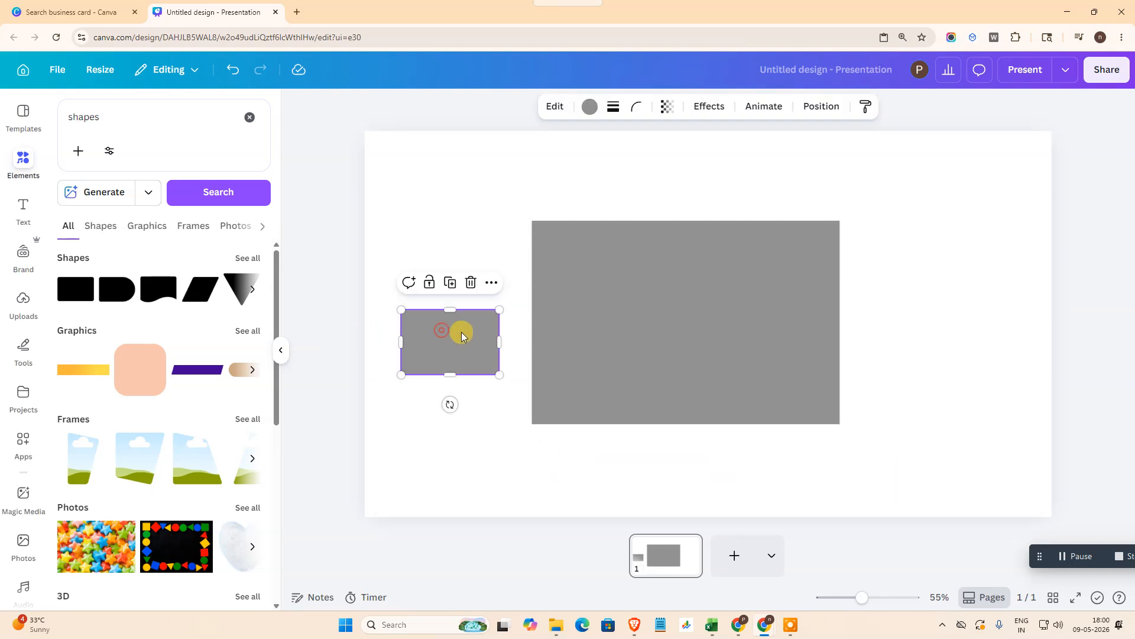
left_click_drag(497, 313, 928, 284)
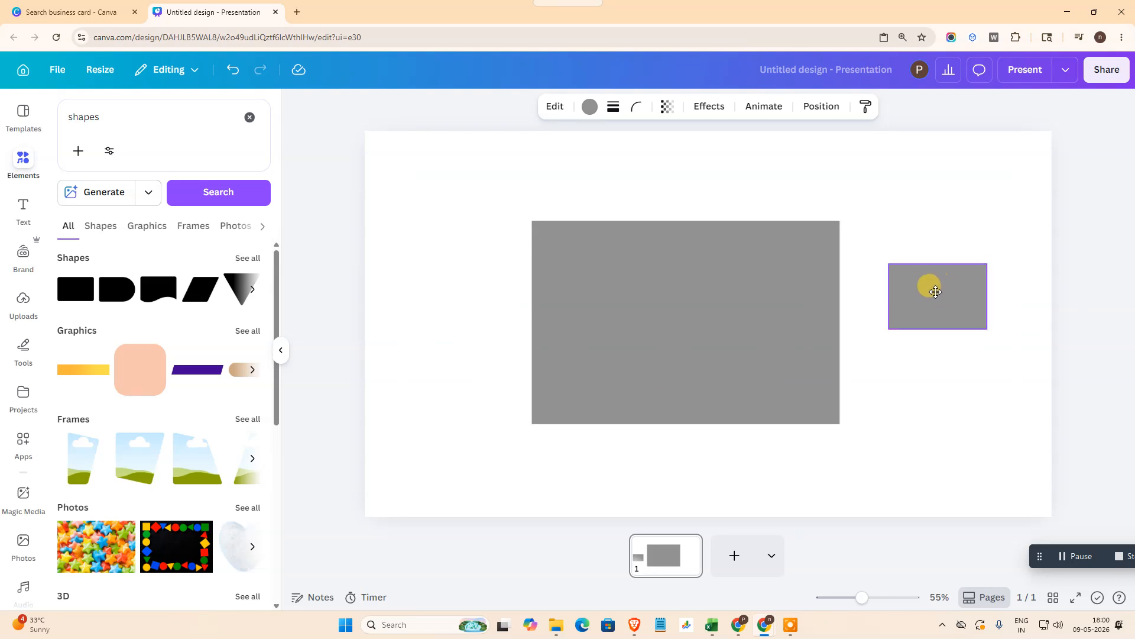
left_click(938, 237)
left_click_drag(959, 300, 962, 408)
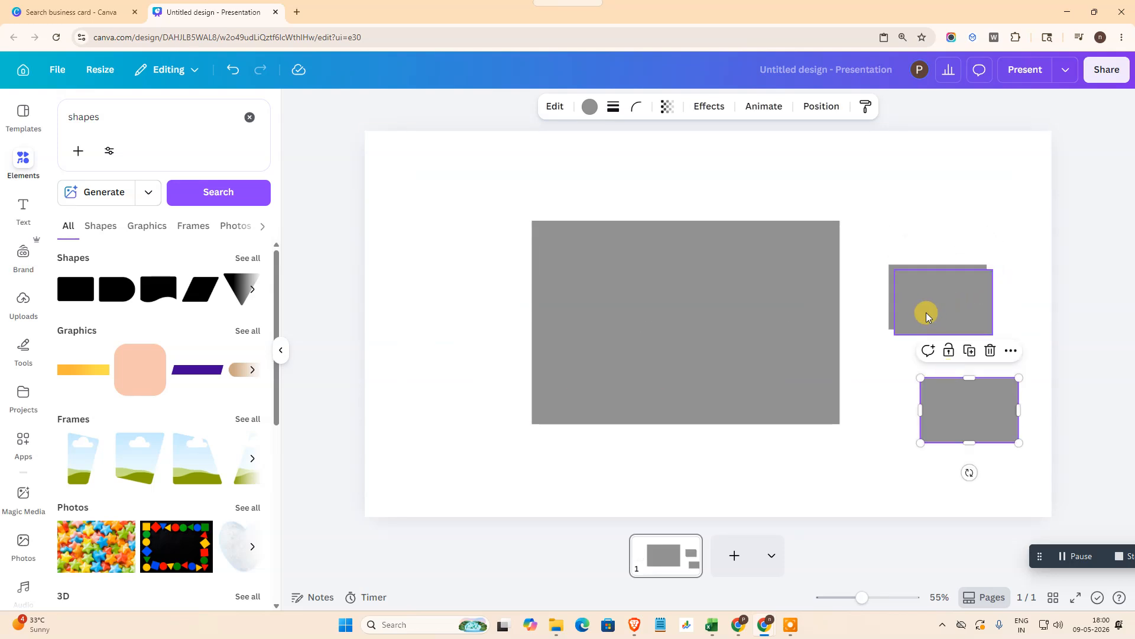
left_click_drag(925, 309, 891, 364)
Step: Increase the corner rounding of the large rectangle so all four of its corners are curved
left_click(589, 336)
left_click(852, 304)
left_click(644, 317)
left_click(621, 322)
left_click(644, 107)
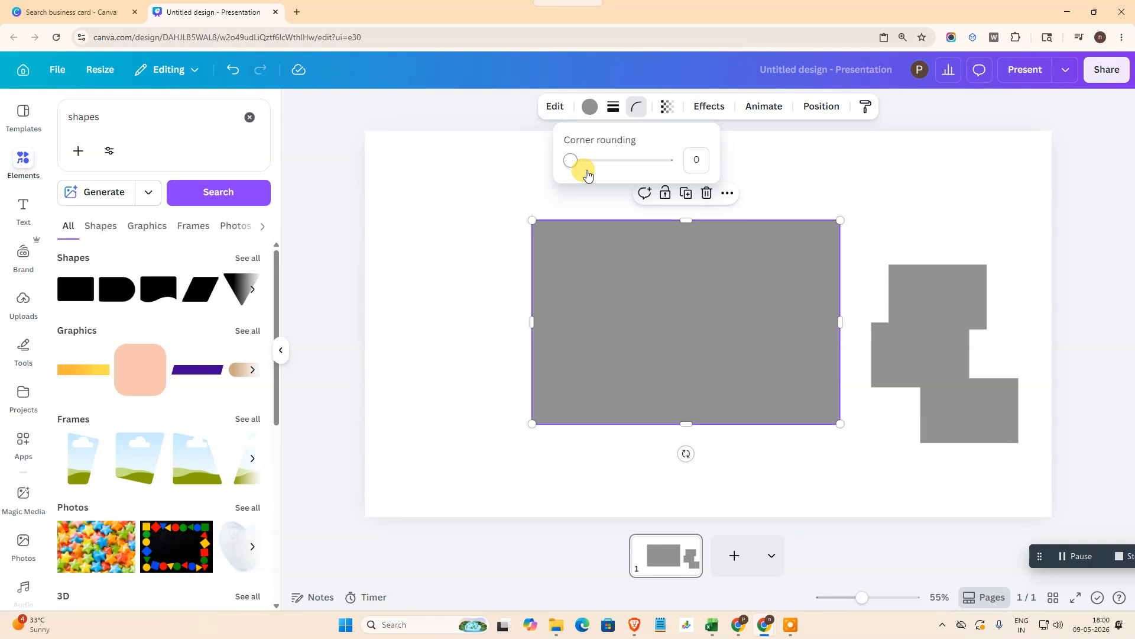
left_click_drag(564, 161, 616, 166)
left_click(635, 313)
Step: Place a small rectangle over the large one's top-right rounded corner and enlarge it to meet the outer edges
left_click(937, 290)
left_click_drag(937, 290, 785, 246)
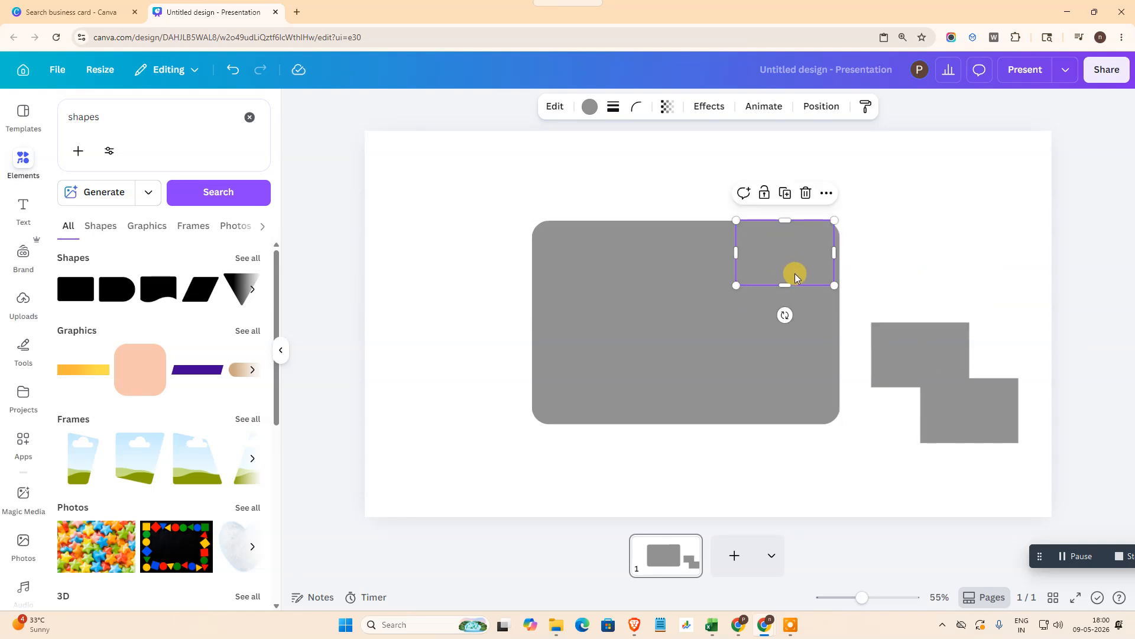
left_click_drag(831, 282, 840, 288)
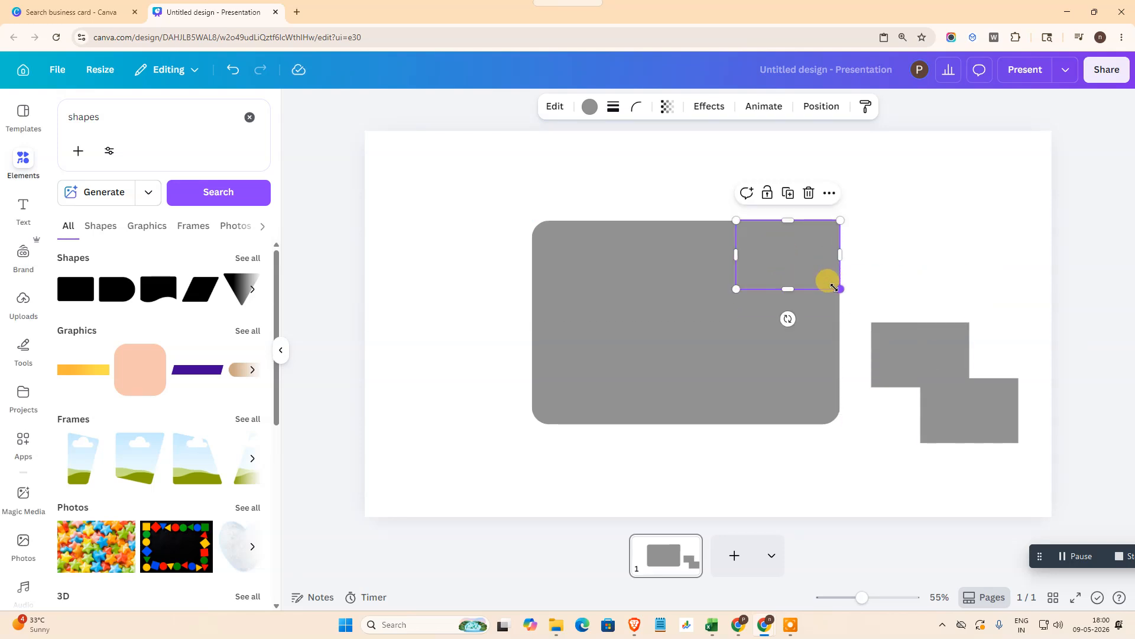
Step: Delete the two spare small rectangles to the right of the large one
left_click(896, 350)
key("Delete")
left_click(953, 422)
key("Delete")
Step: Paste a copy of the small corner rectangle and align it over the large rectangle's bottom-left rounded corner
left_click(769, 262)
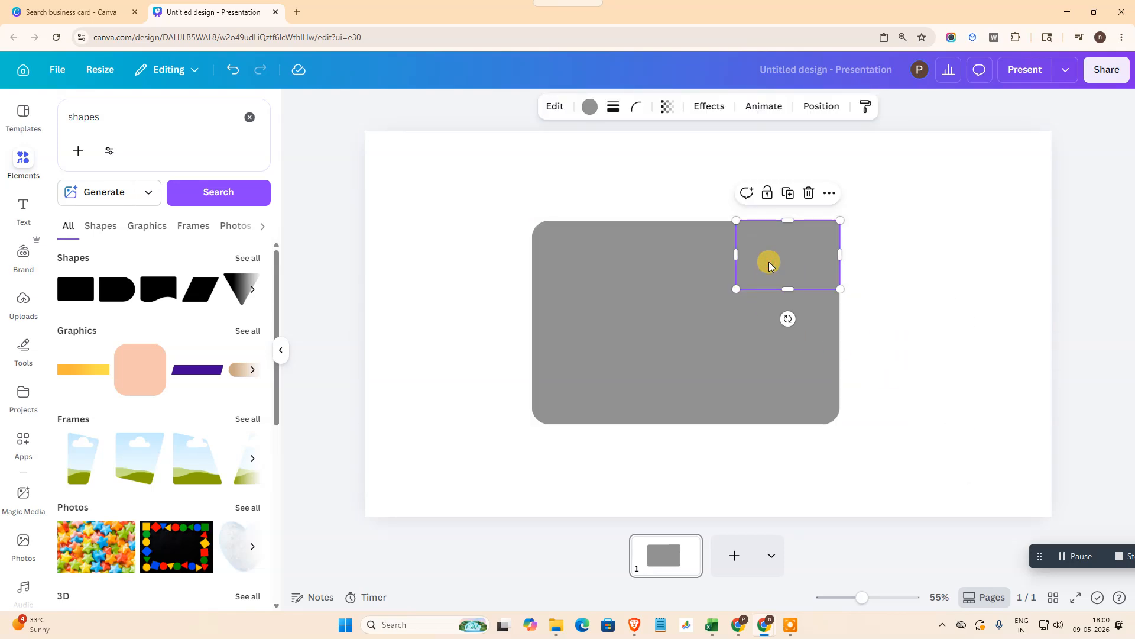
key("ctrl+v")
left_click_drag(798, 270, 606, 385)
left_click(599, 384)
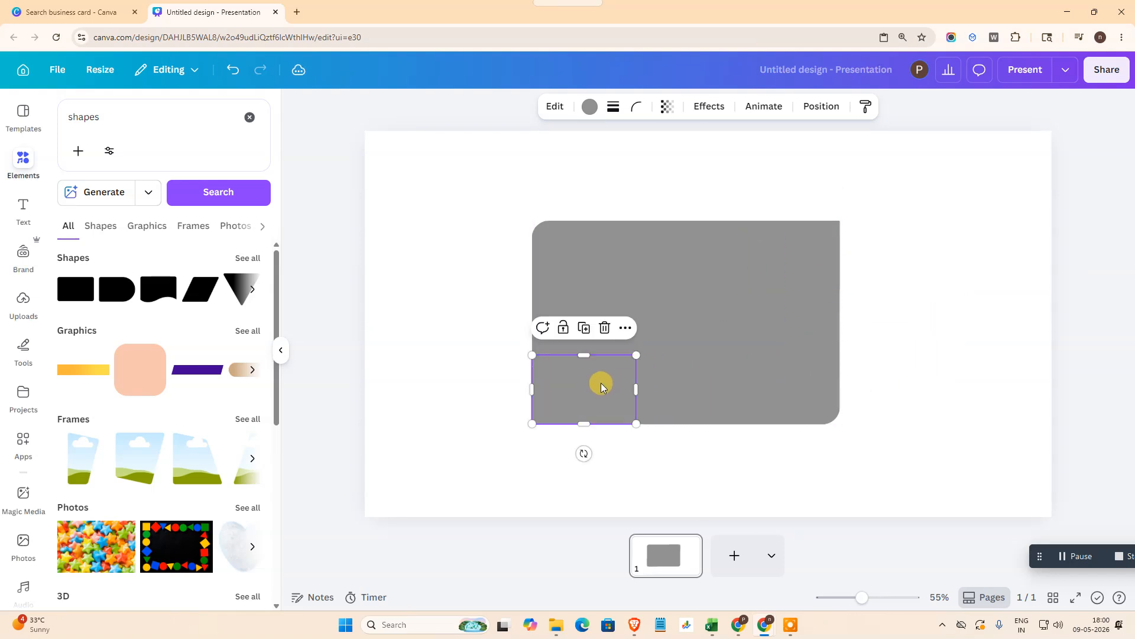
Step: Paste another copy of the small rectangle and align it over the large rectangle's bottom-right rounded corner
key("ctrl+c")
key("ctrl+v")
left_click_drag(581, 394, 780, 388)
left_click(919, 340)
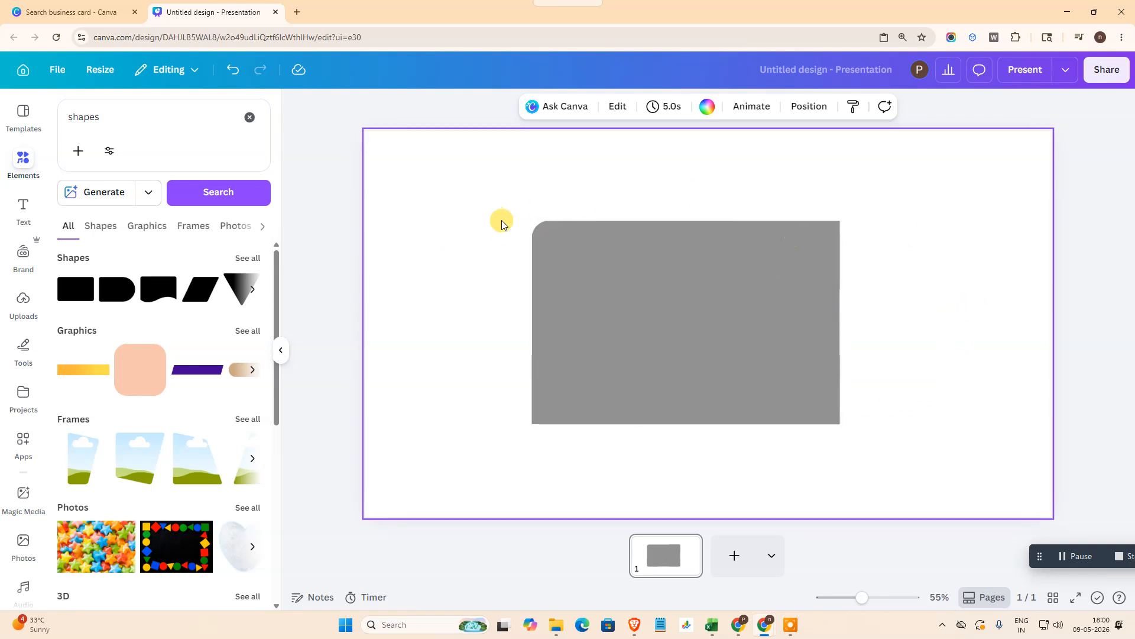
Step: Group the large rectangle with its three corner covers, then resize and reposition the group on the page
left_click_drag(1028, 388, 426, 215)
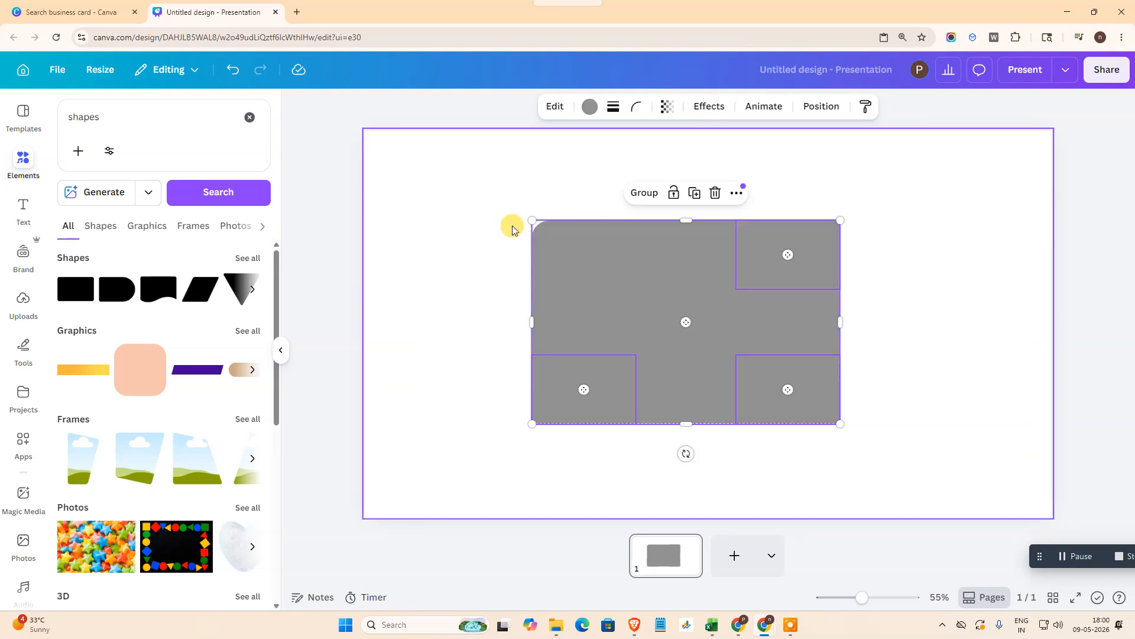
left_click(640, 194)
left_click_drag(840, 423, 934, 478)
left_click_drag(690, 282, 603, 220)
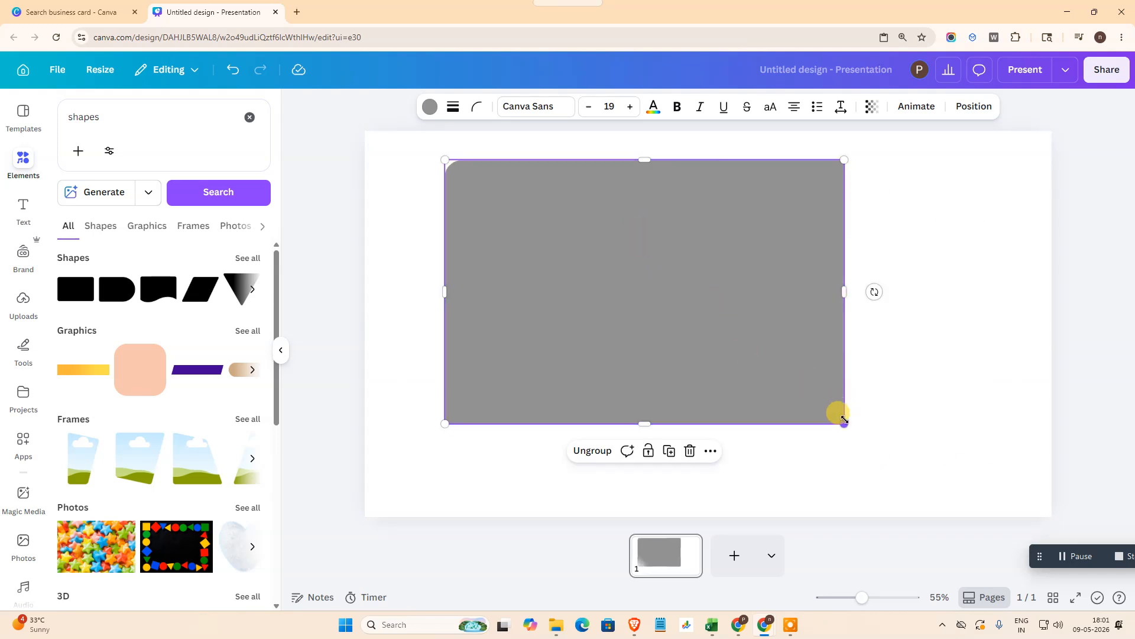
left_click_drag(844, 421, 912, 467)
left_click_drag(665, 299, 624, 304)
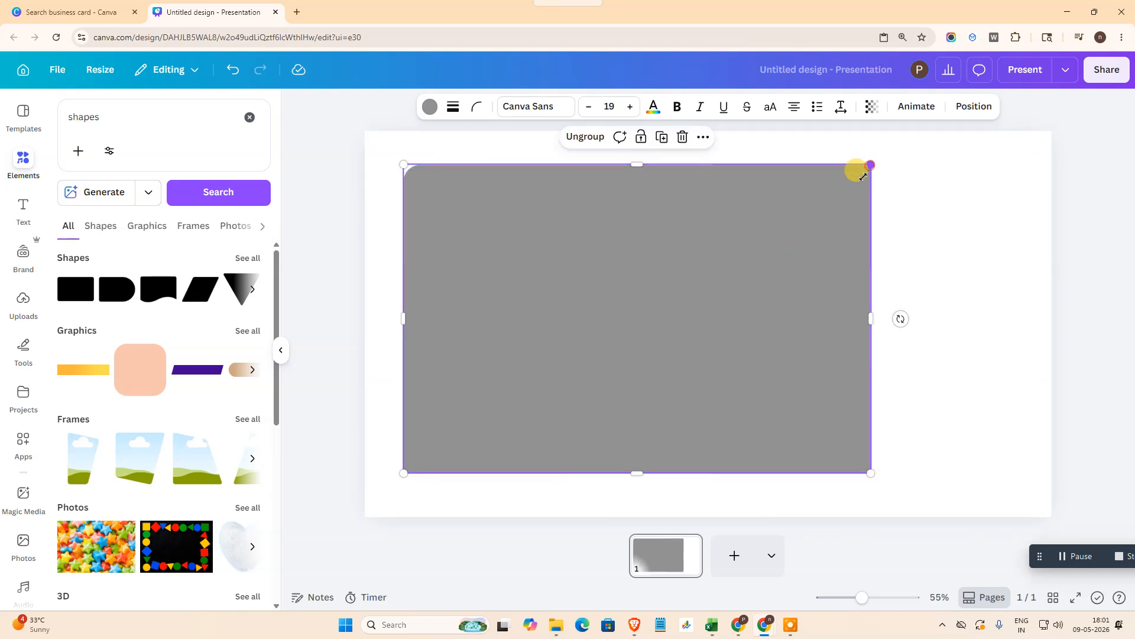
left_click_drag(864, 176, 811, 241)
left_click_drag(434, 302, 541, 241)
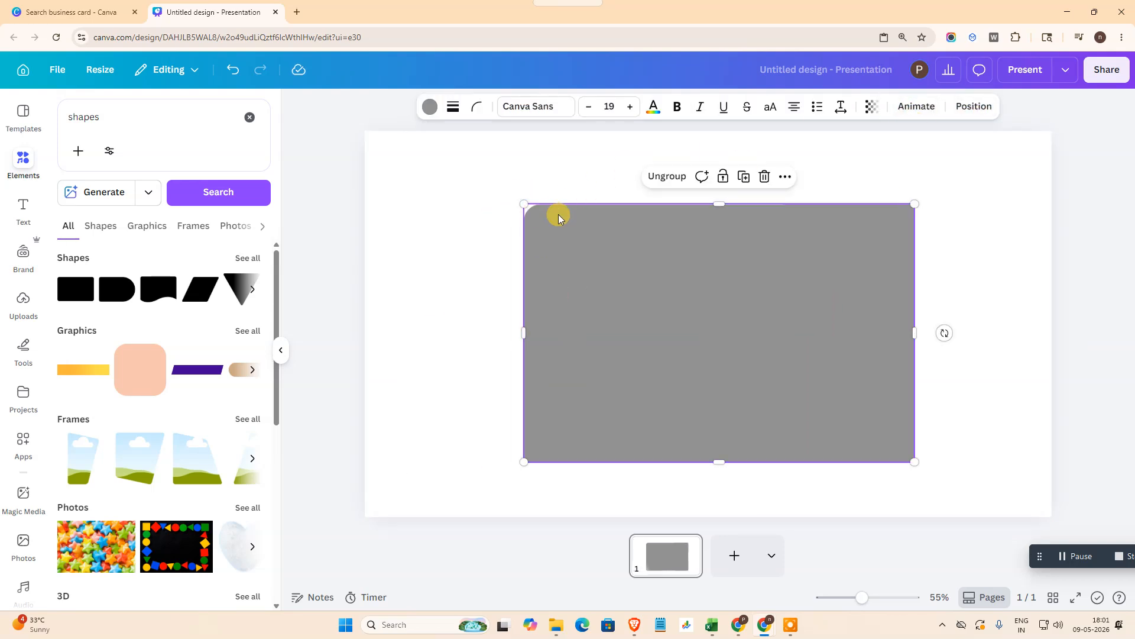
Step: Increase the corner rounding of the bottommost rectangle layer inside the group and move the group left on the page
left_click(971, 107)
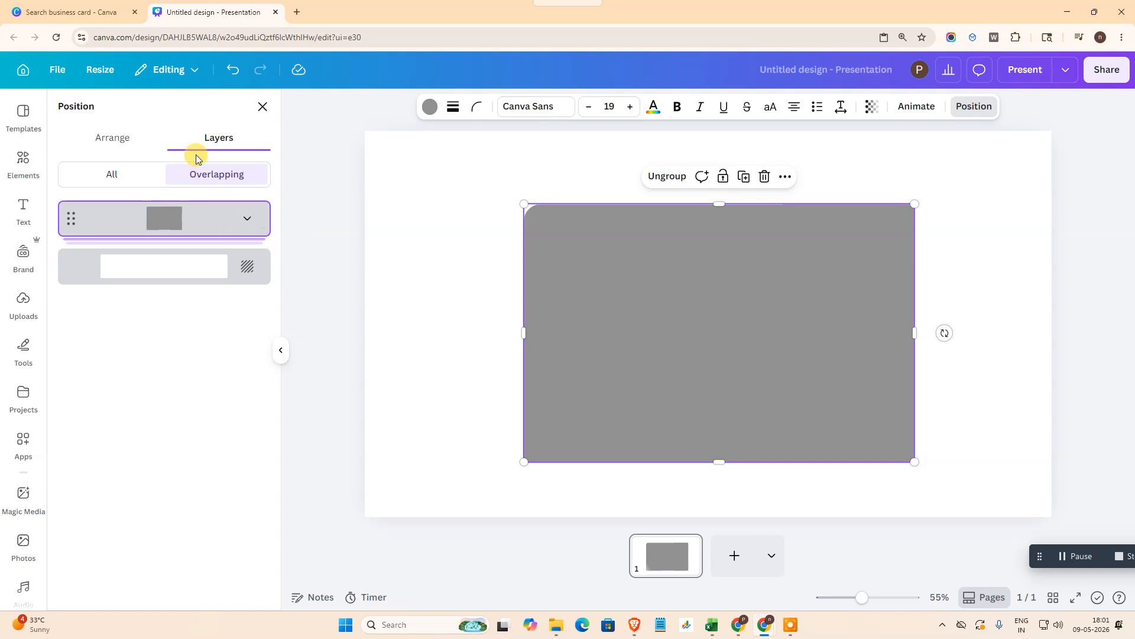
left_click(247, 218)
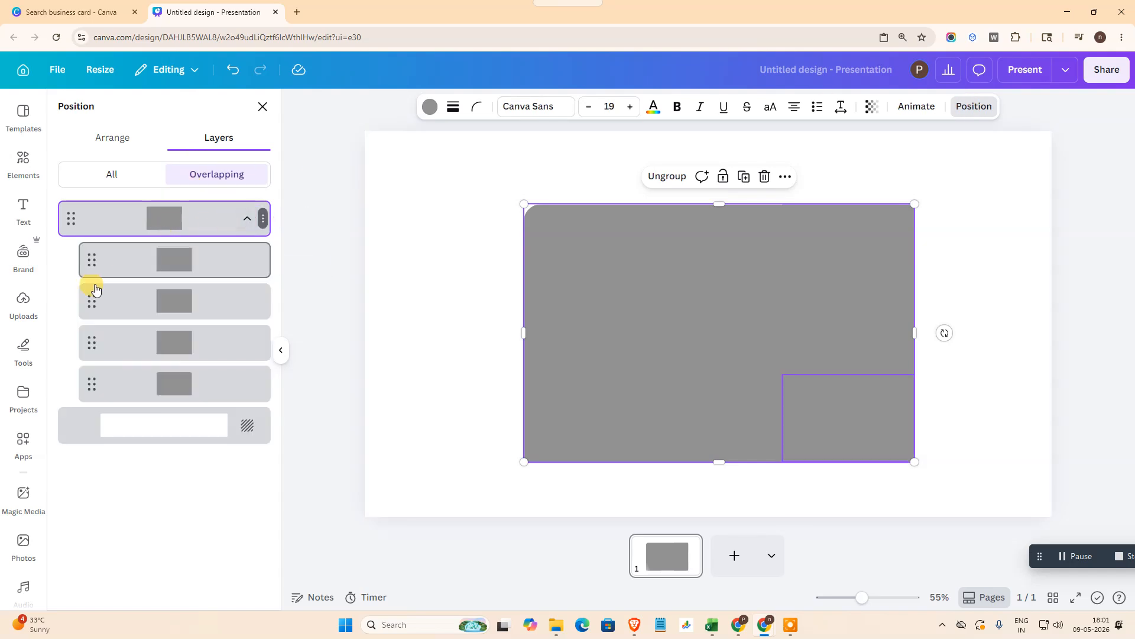
left_click(211, 395)
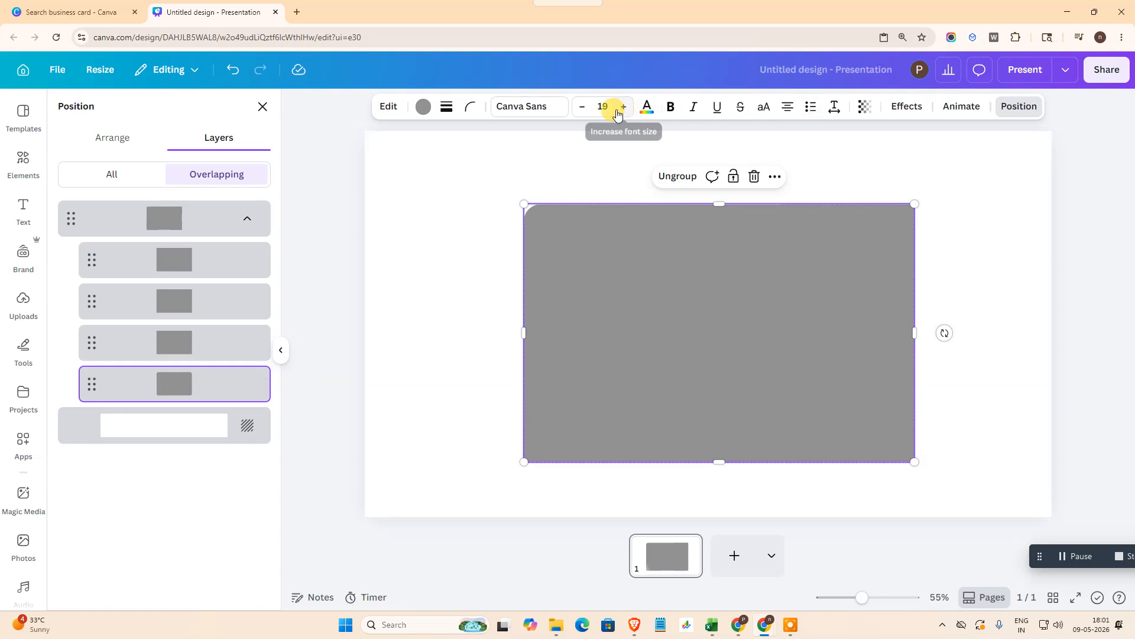
left_click(469, 107)
left_click_drag(452, 159, 483, 169)
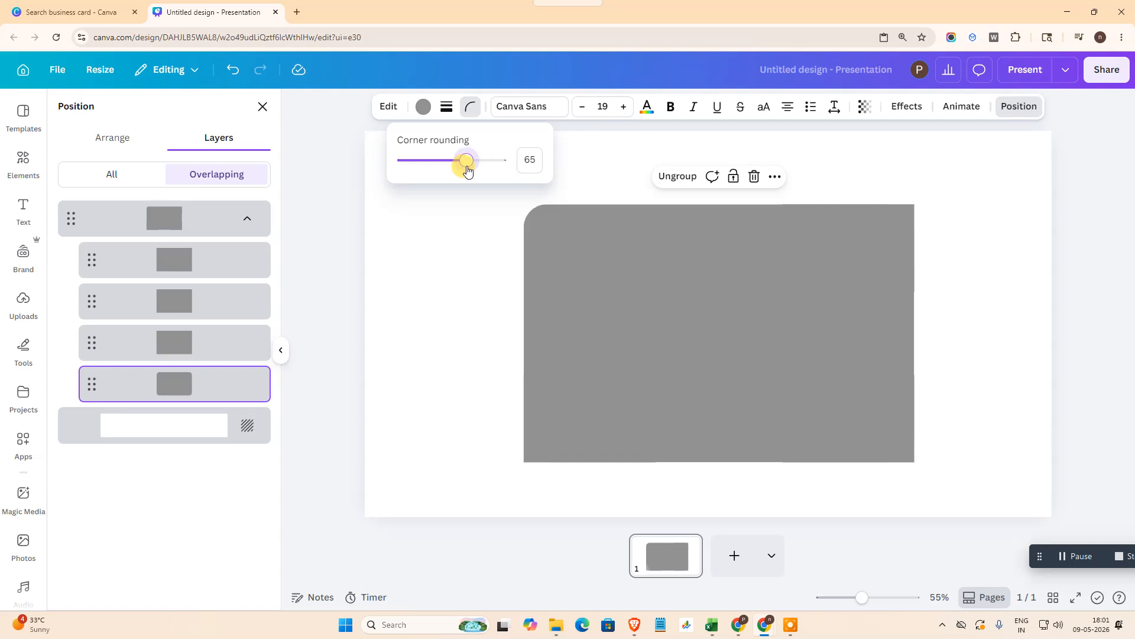
mouse_move(467, 170)
left_mouse_down()
mouse_move(451, 167)
mouse_move(474, 170)
left_mouse_up()
left_click(949, 310)
left_click_drag(907, 336, 826, 337)
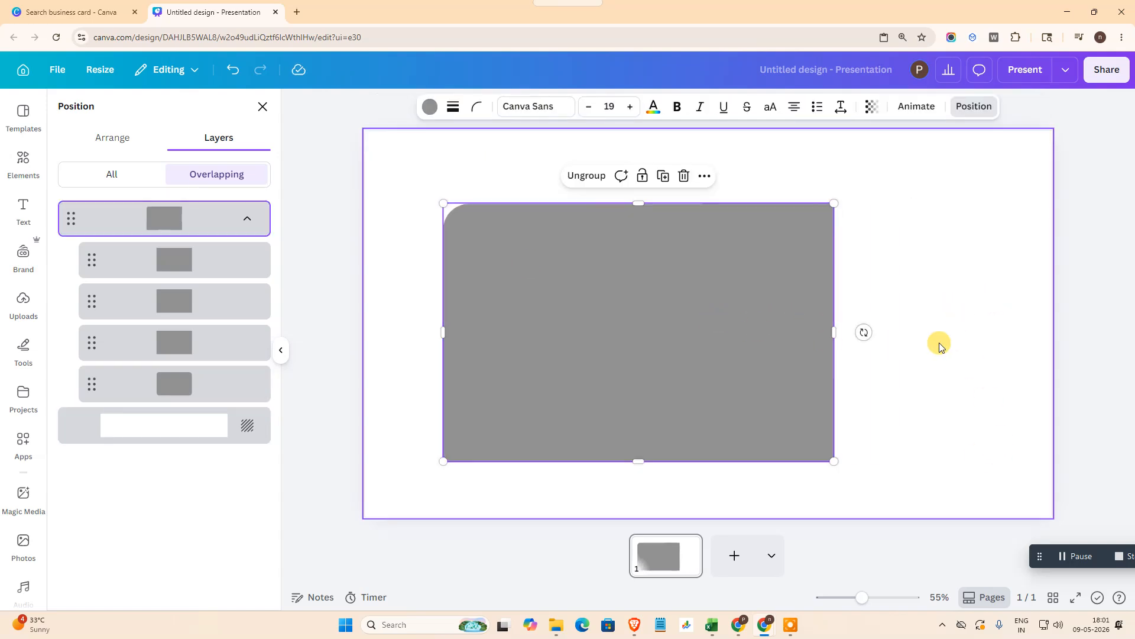